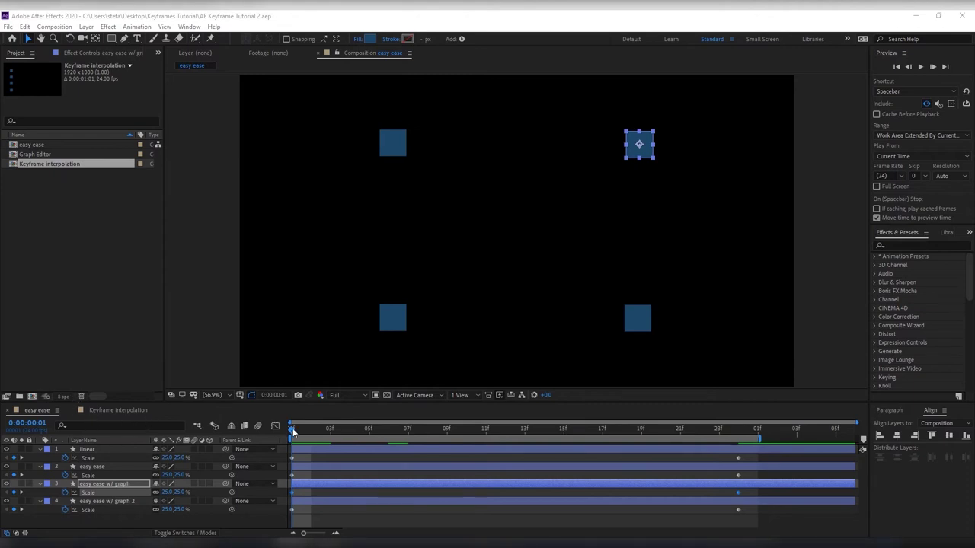
Step: Preview the scaling squares and check their first and last Scale keyframes
{"action": "left_click", "coordinate": [291, 459]}
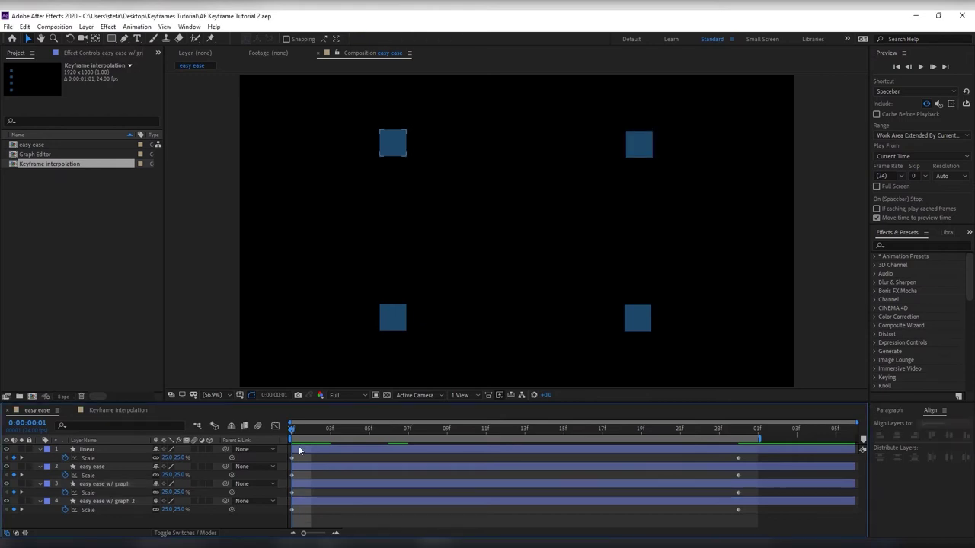
{"action": "key", "text": "space"}
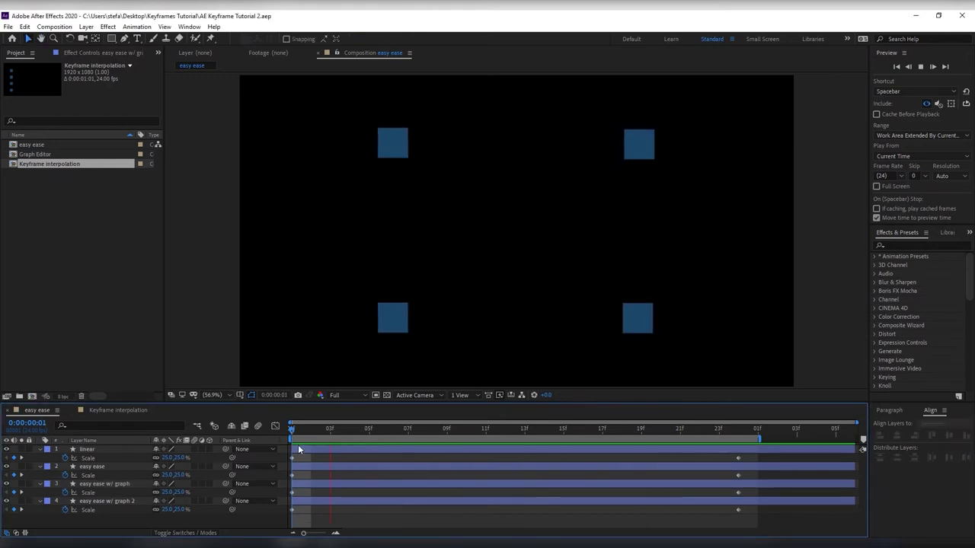
{"action": "key", "text": "space"}
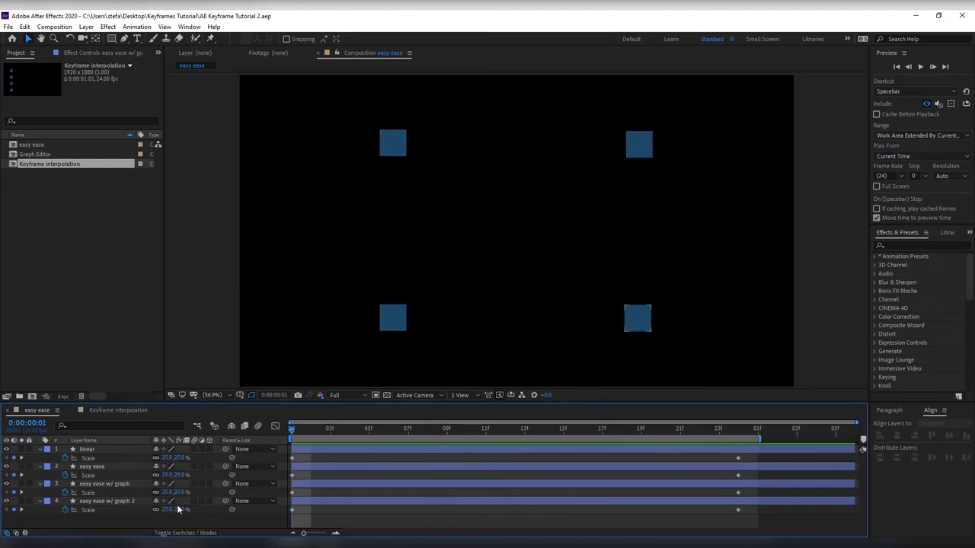
{"action": "key", "text": "k"}
{"action": "left_click", "coordinate": [298, 492]}
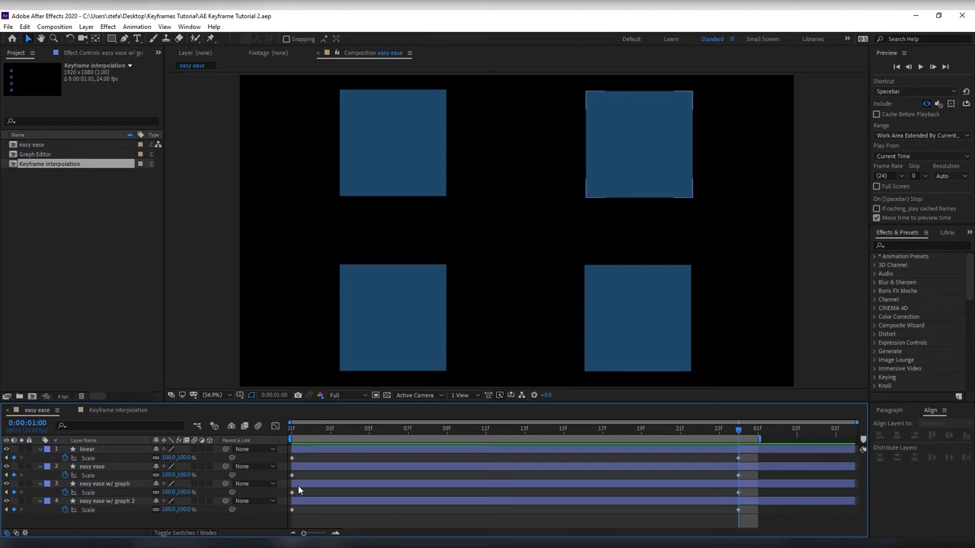
{"action": "key", "text": "j"}
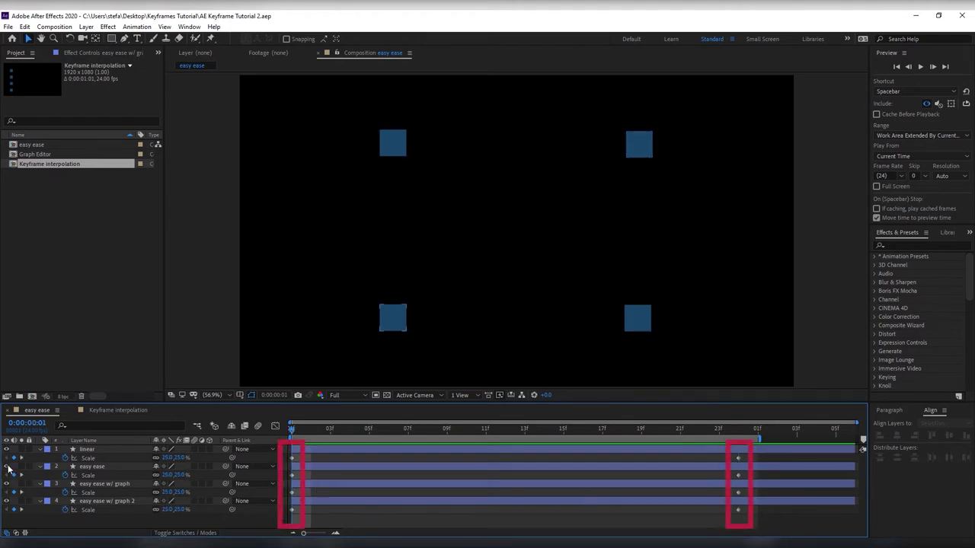
Step: Hide the two right-hand squares and apply Easy Ease to the easy ease layer's Scale keyframes
{"action": "left_click_drag", "start_coordinate": [6, 466], "coordinate": [6, 449]}
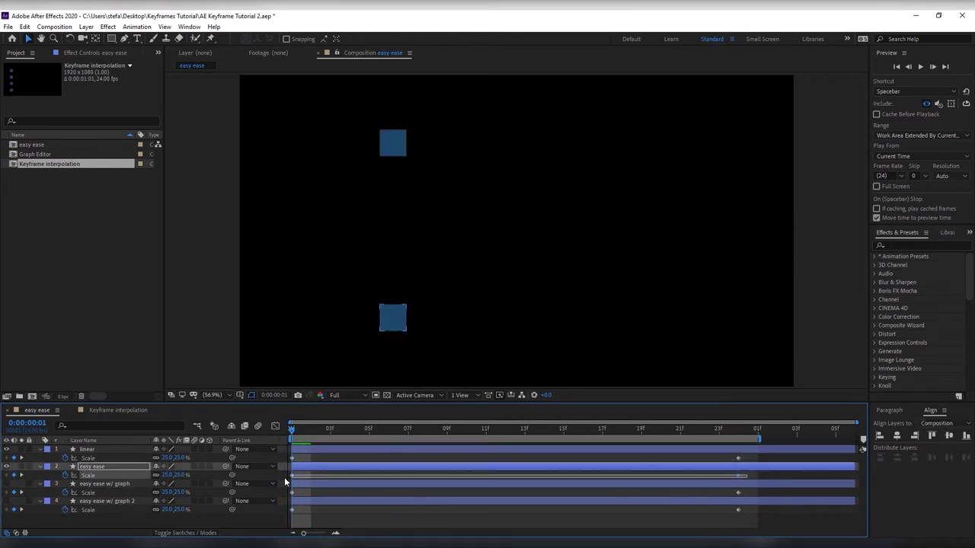
{"action": "left_click", "coordinate": [737, 475]}
{"action": "right_click", "coordinate": [737, 473]}
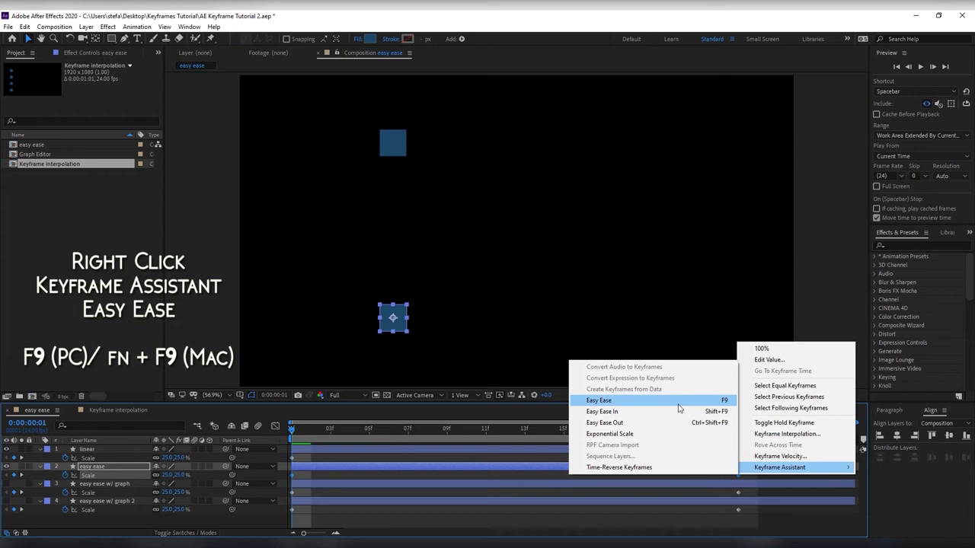
{"action": "left_click", "coordinate": [679, 408]}
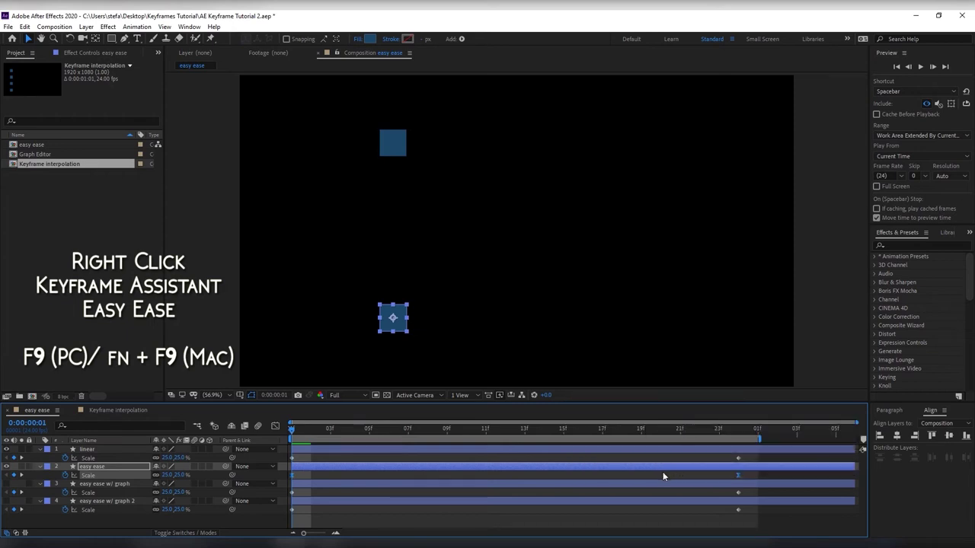
{"action": "key", "text": "space"}
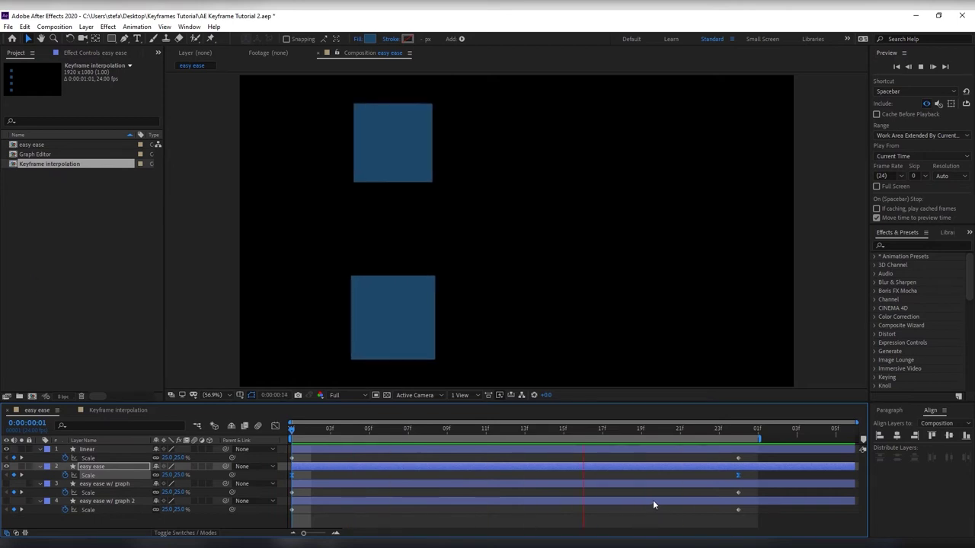
{"action": "key", "text": "space"}
Step: Step frame by frame from the start to compare the eased square's slower growth
{"action": "left_click", "coordinate": [296, 431]}
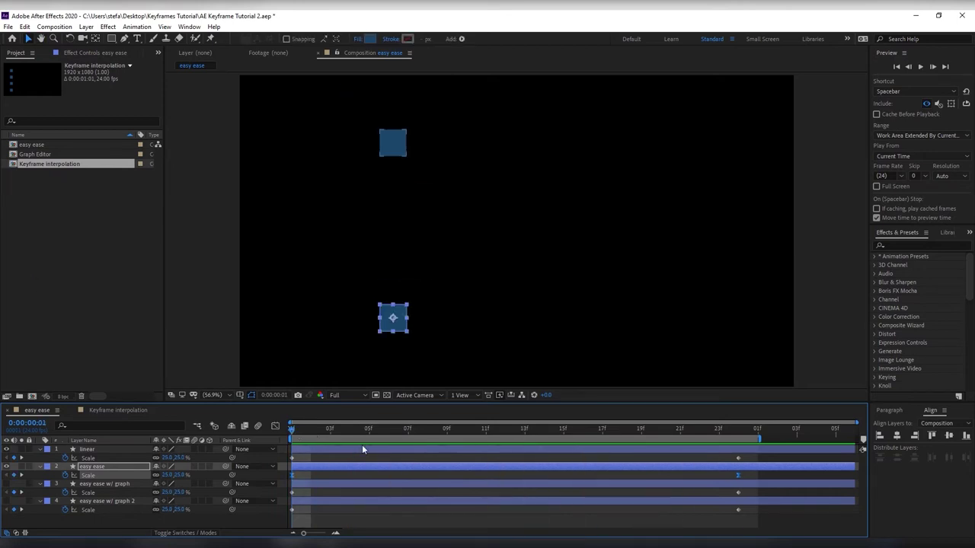
{"action": "key", "text": "Page_Down"}
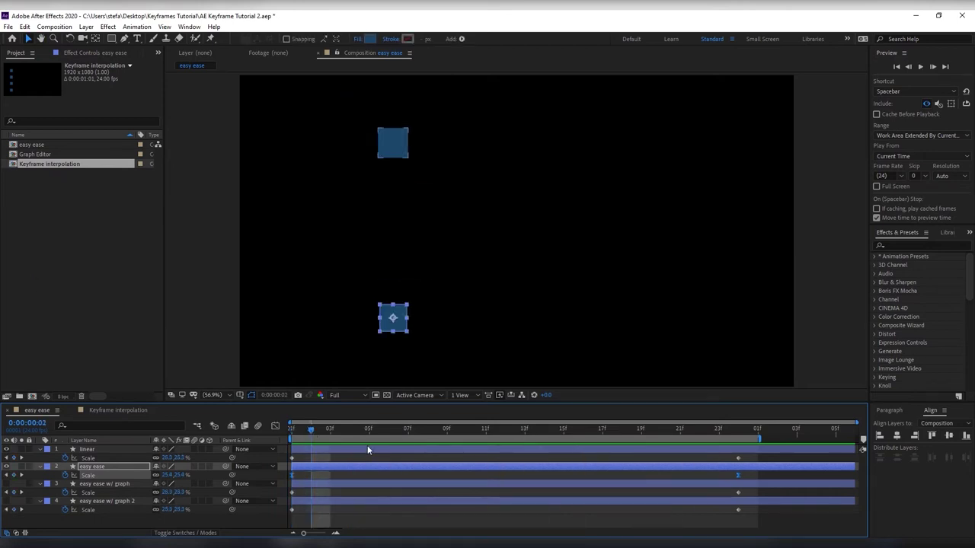
{"action": "key", "text": "Page_Down"}
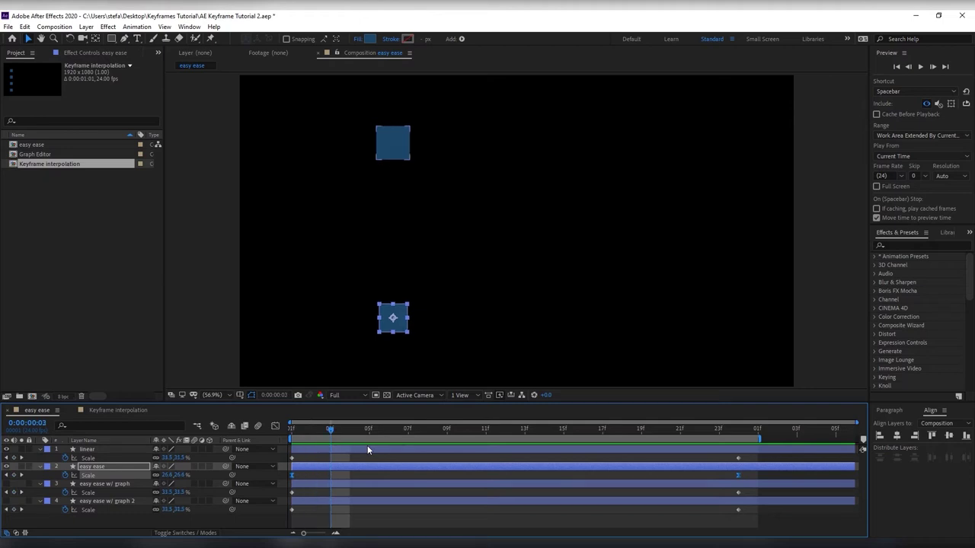
{"action": "key", "text": "Page_Down"}
{"action": "key", "text": "Page_Down"}
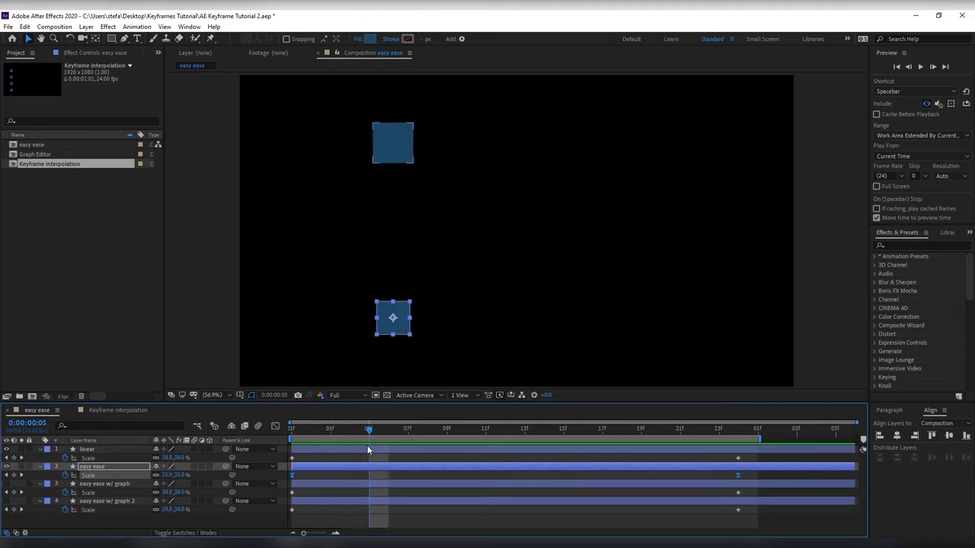
{"action": "key", "text": "Page_Down"}
{"action": "key", "text": "Page_Down"}
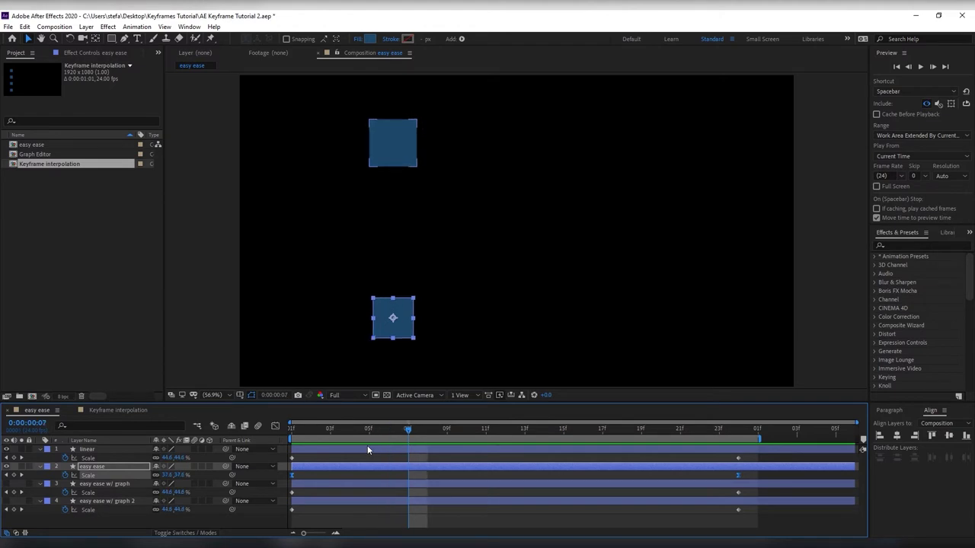
{"action": "left_click", "coordinate": [301, 428]}
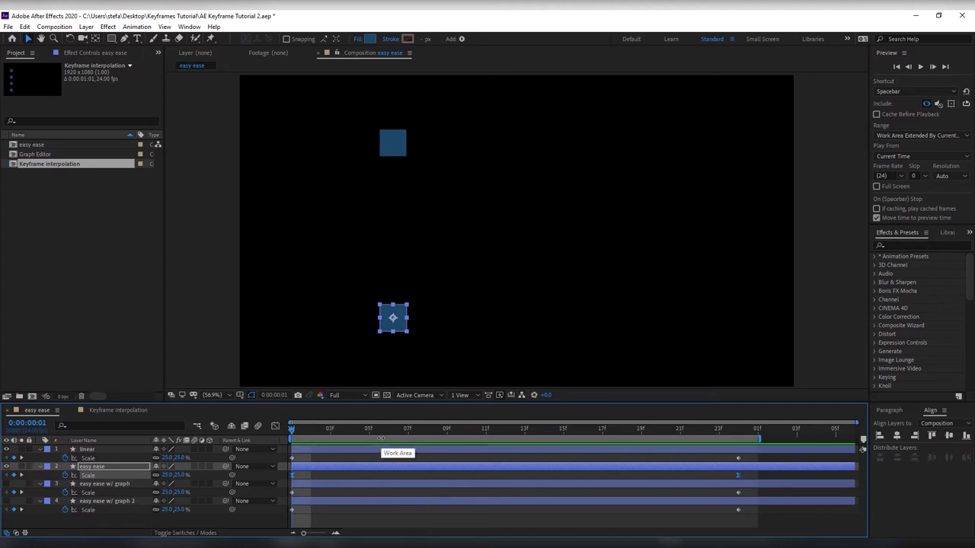
Step: Show the linear layer's Scale in the Graph Editor, then the easy ease layer's S-curve with handles
{"action": "left_click", "coordinate": [115, 457]}
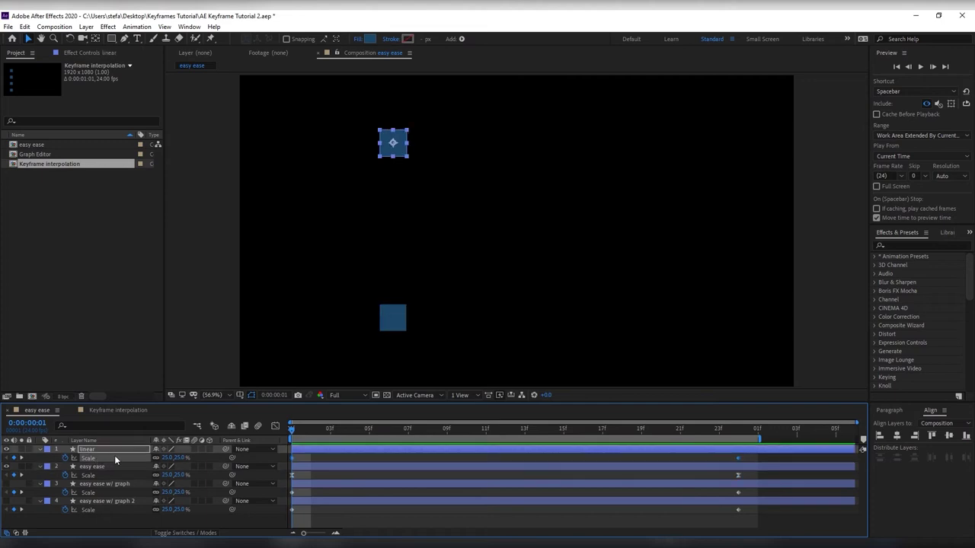
{"action": "left_click", "coordinate": [276, 427]}
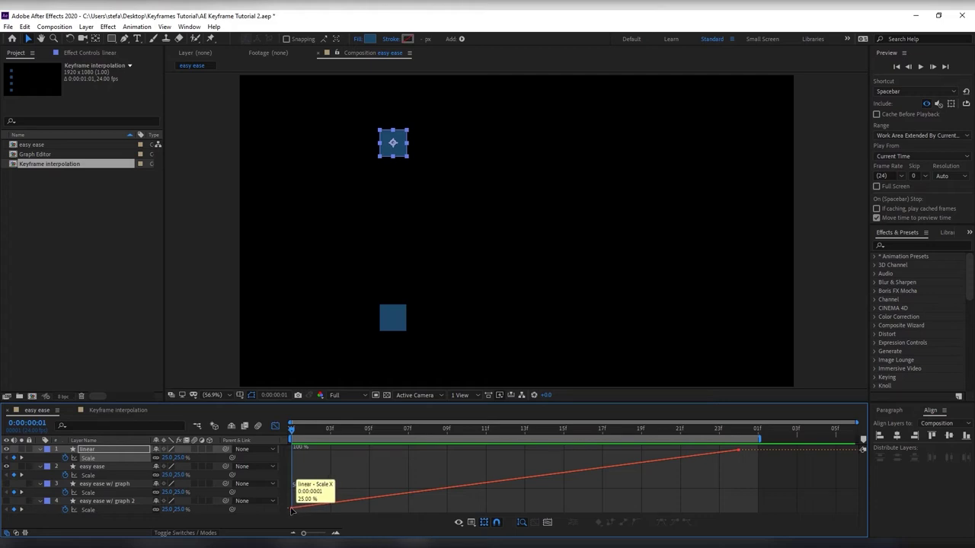
{"action": "mouse_move", "coordinate": [742, 452]}
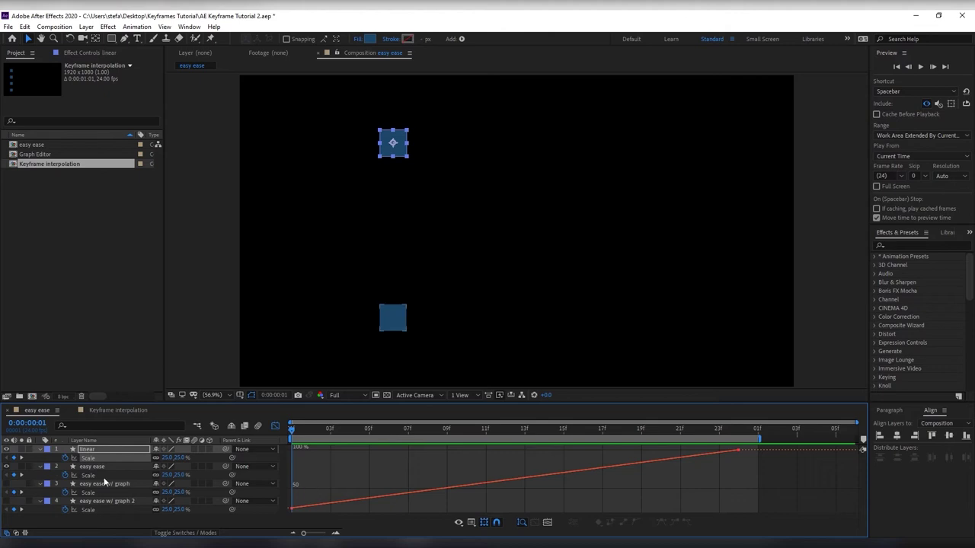
{"action": "left_click", "coordinate": [88, 476]}
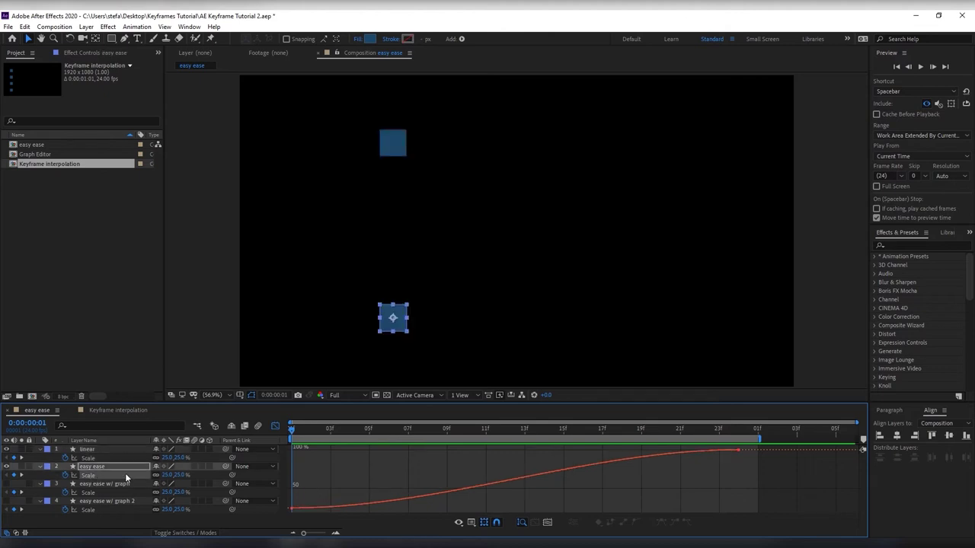
{"action": "left_click", "coordinate": [292, 508]}
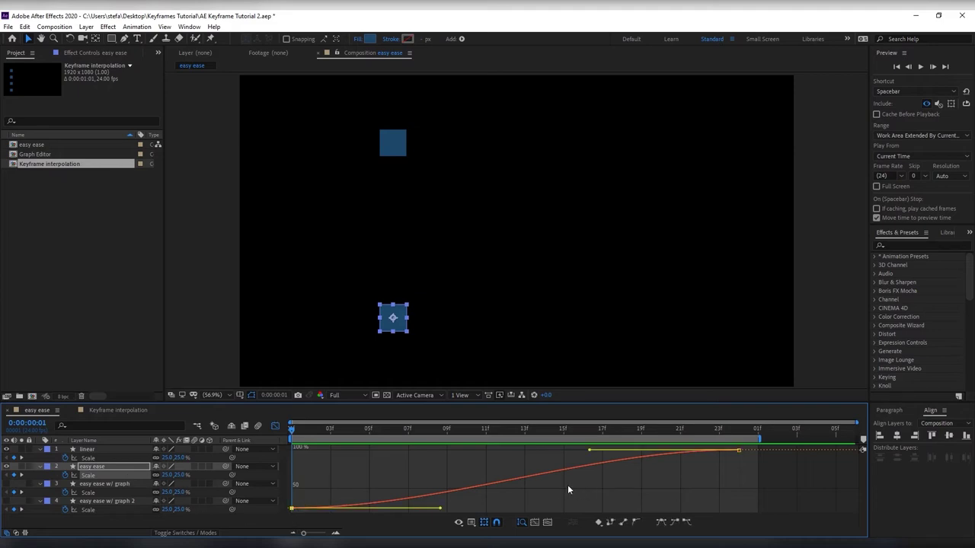
Step: Drag easy ease w/ graph's first Scale handle up-left for a steep start, preview, and unhide layer 4
{"action": "key", "text": "ctrl+Down"}
{"action": "left_click_drag", "start_coordinate": [441, 509], "coordinate": [343, 472]}
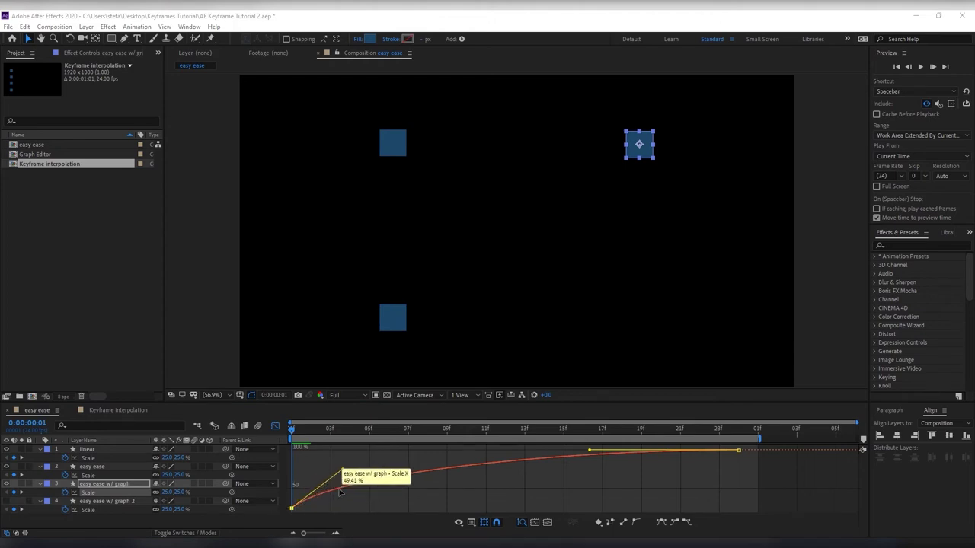
{"action": "key", "text": "space"}
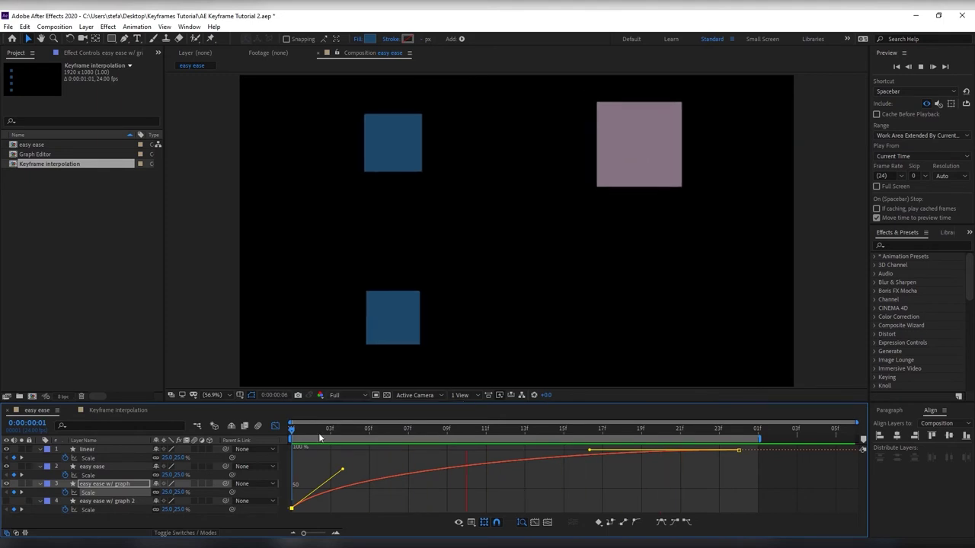
{"action": "key", "text": "space"}
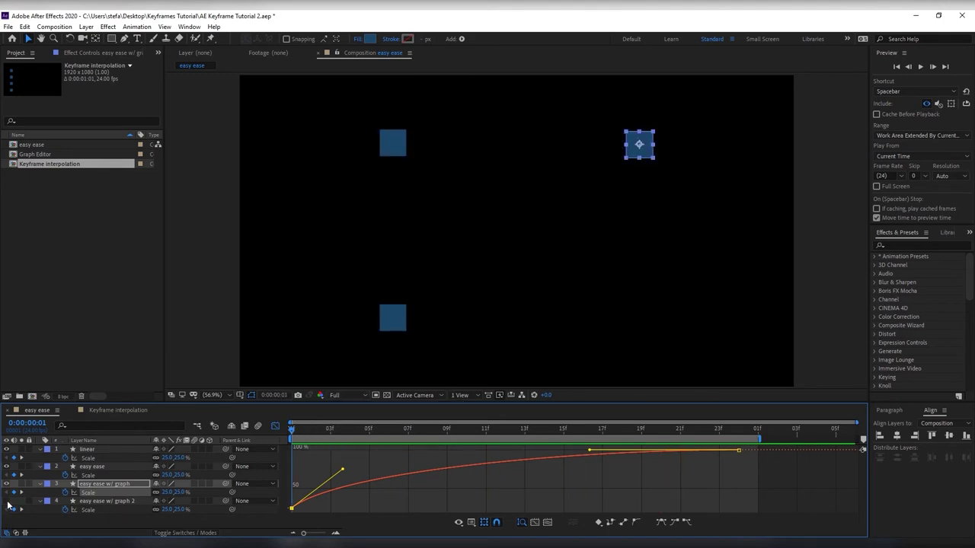
{"action": "left_click", "coordinate": [7, 502]}
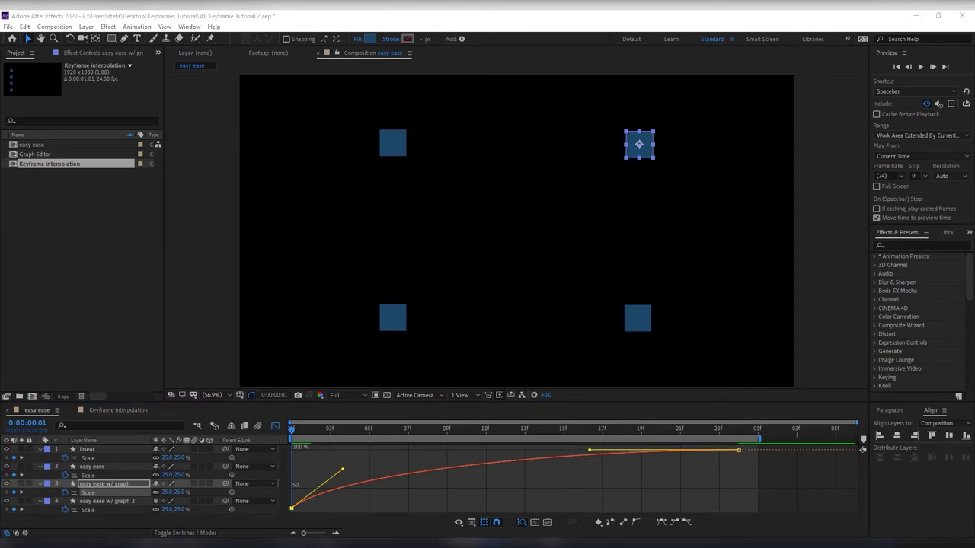
Step: Reshape the easy ease w/ graph 2 Scale curve handles into an overshoot past 100% and preview
{"action": "left_click", "coordinate": [106, 501]}
{"action": "left_click_drag", "start_coordinate": [431, 507], "coordinate": [421, 511]}
{"action": "left_click_drag", "start_coordinate": [610, 451], "coordinate": [584, 438]}
{"action": "key", "text": "space"}
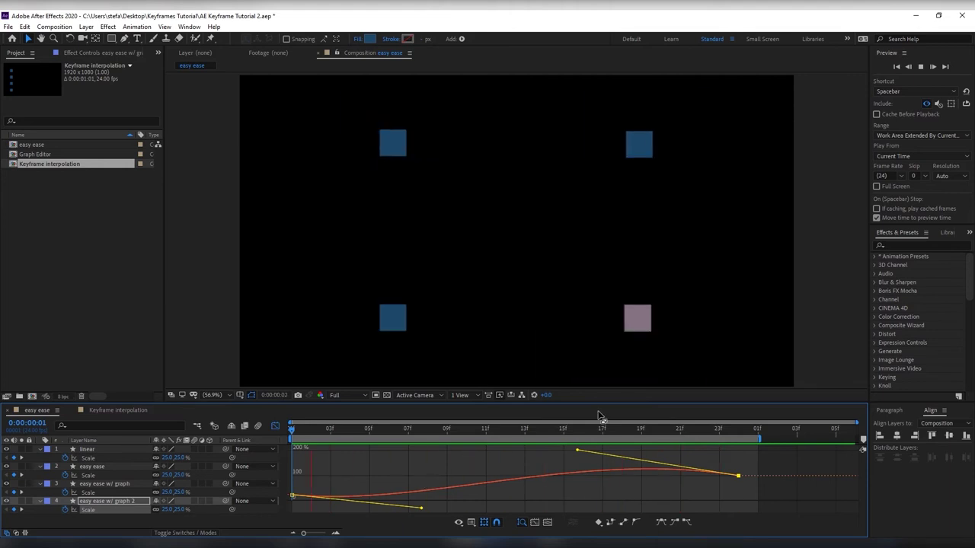
{"action": "key", "text": "space"}
{"action": "left_click_drag", "start_coordinate": [421, 508], "coordinate": [306, 518]}
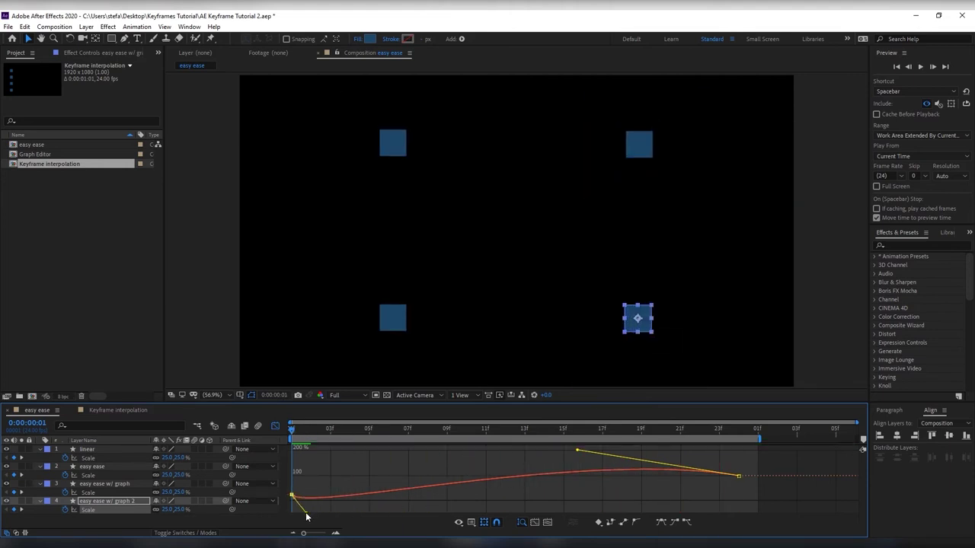
{"action": "left_click_drag", "start_coordinate": [577, 450], "coordinate": [723, 465]}
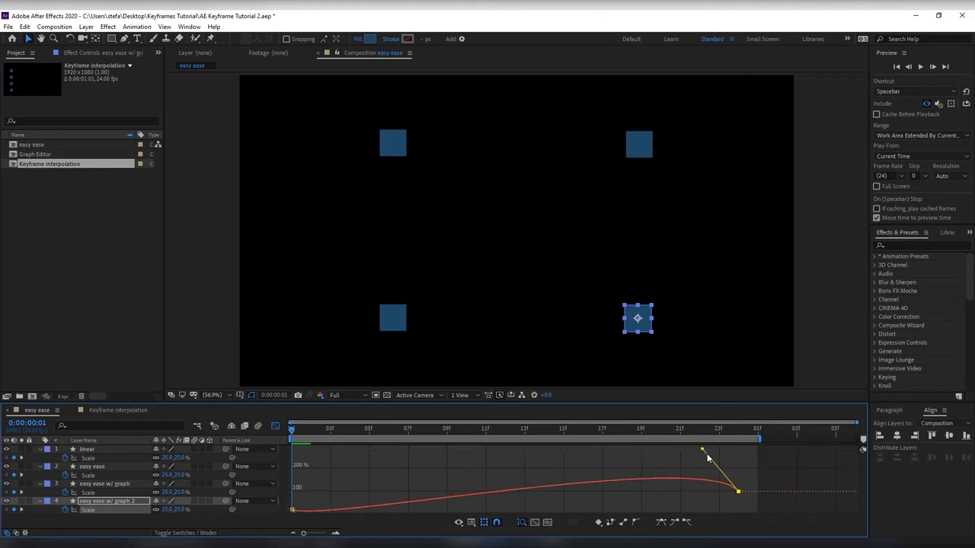
{"action": "key", "text": "space"}
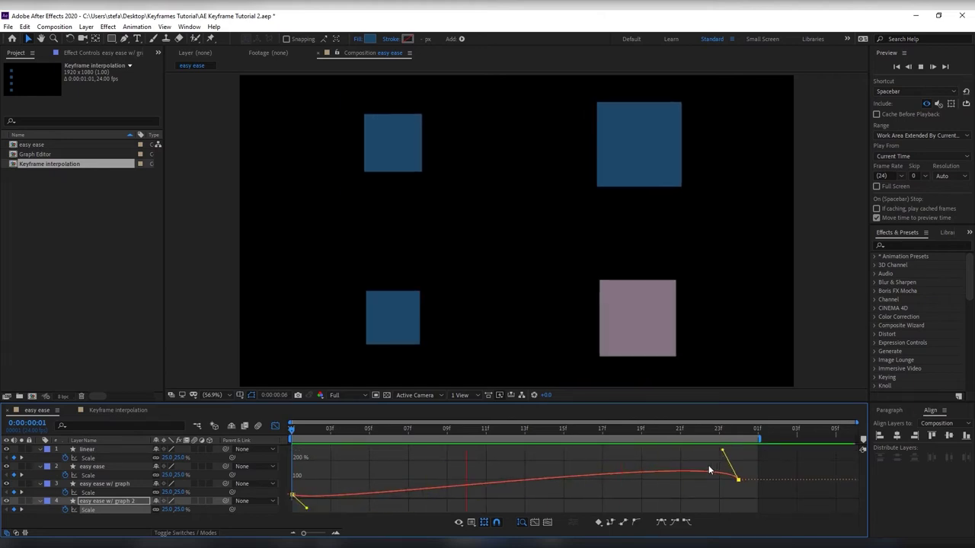
{"action": "key", "text": "space"}
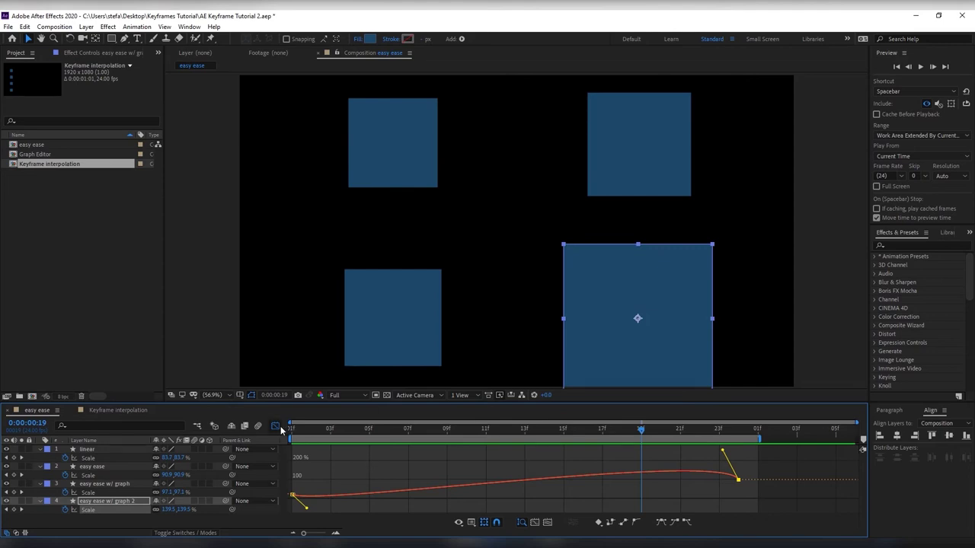
Step: Return to the layer bars, check the start and final Scale keyframe, and preview again
{"action": "key", "text": "shift+F3"}
{"action": "key", "text": "Home"}
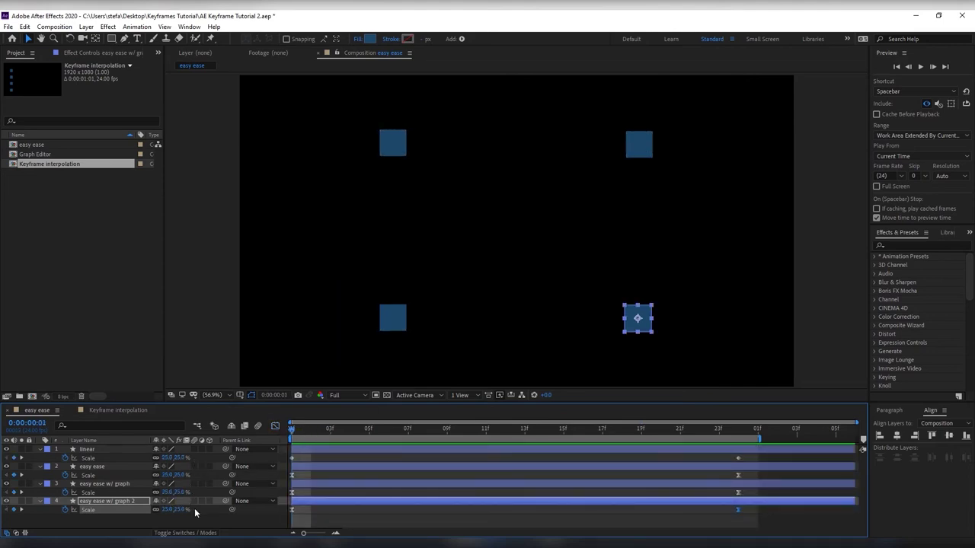
{"action": "key", "text": "k"}
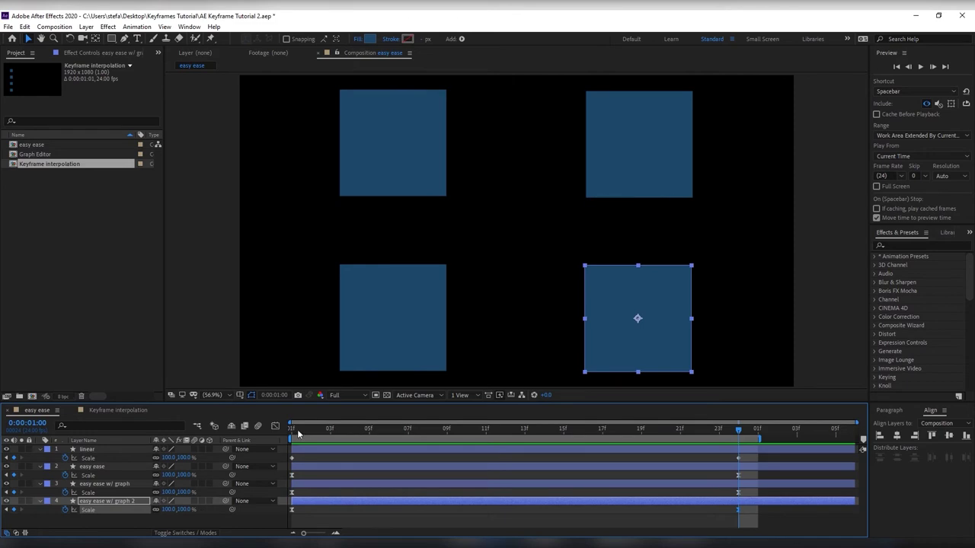
{"action": "key", "text": "space"}
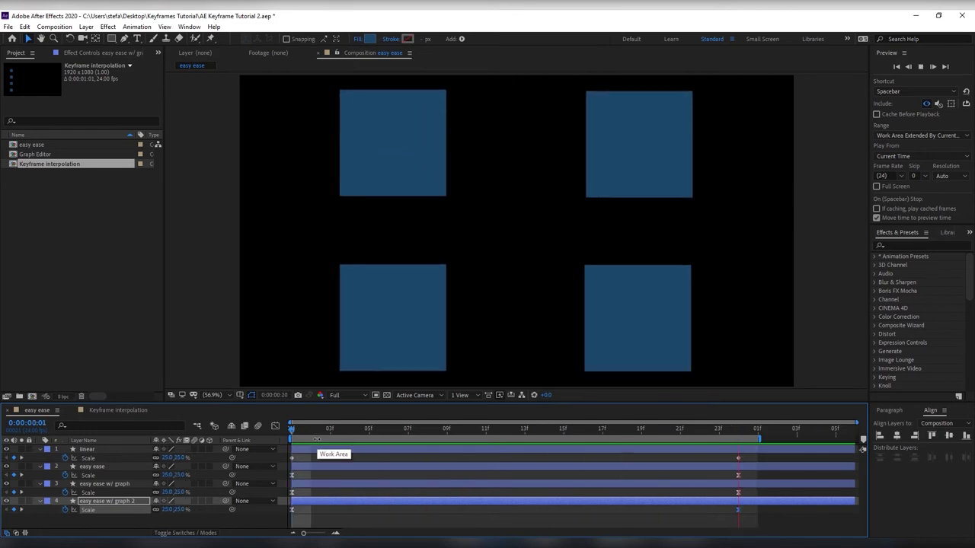
Step: Open the Graph Editor's speed graph and select the easy ease layer's Scale keyframes
{"action": "key", "text": "space"}
{"action": "left_click", "coordinate": [104, 484]}
{"action": "key", "text": "shift+F3"}
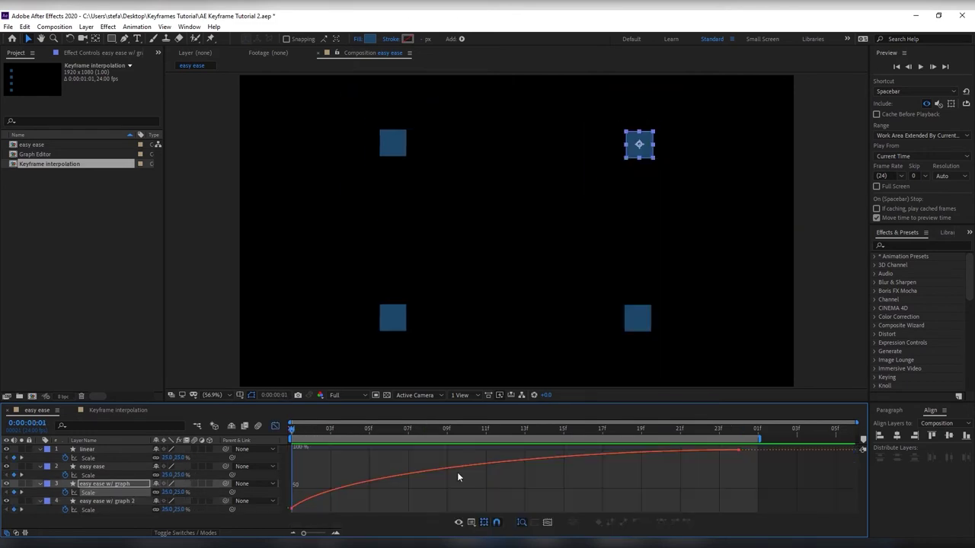
{"action": "left_click", "coordinate": [472, 524]}
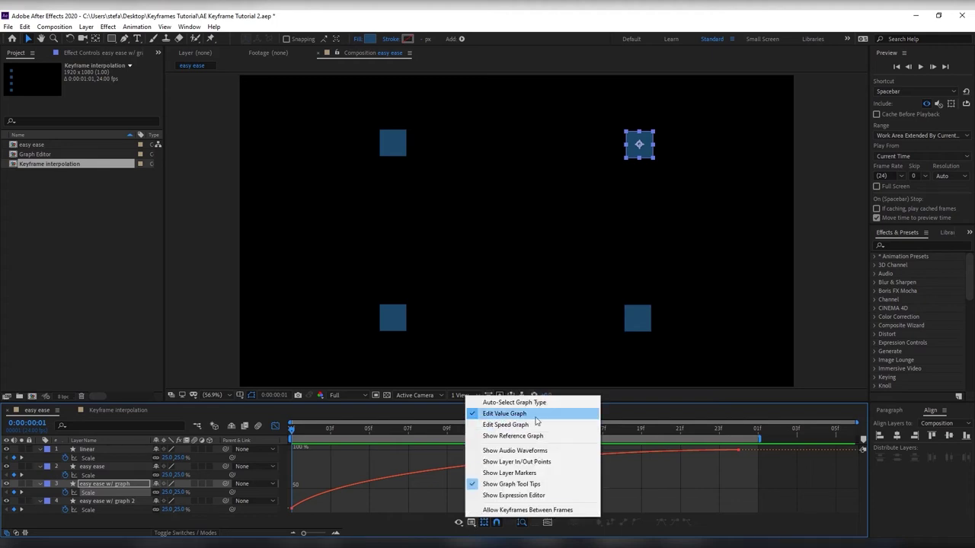
{"action": "left_click", "coordinate": [505, 425]}
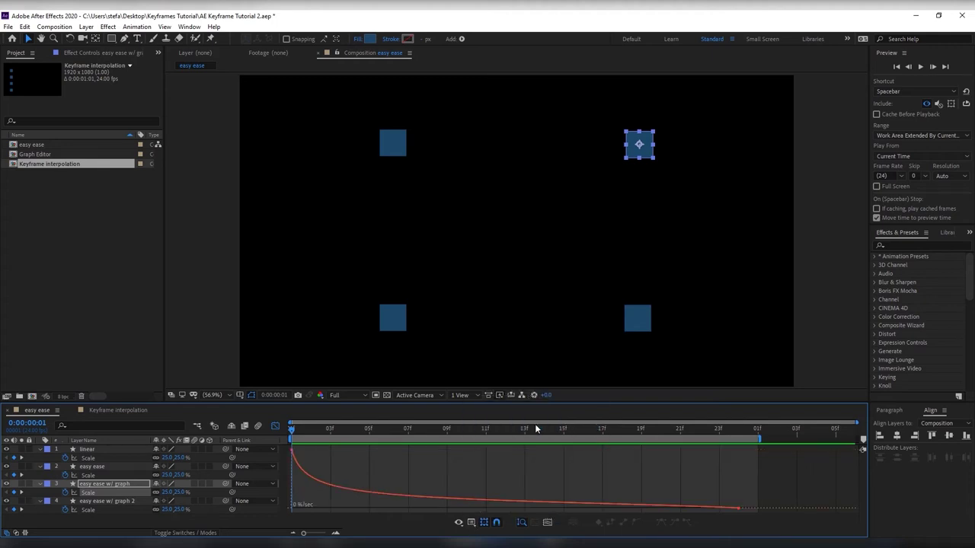
{"action": "left_click", "coordinate": [90, 475]}
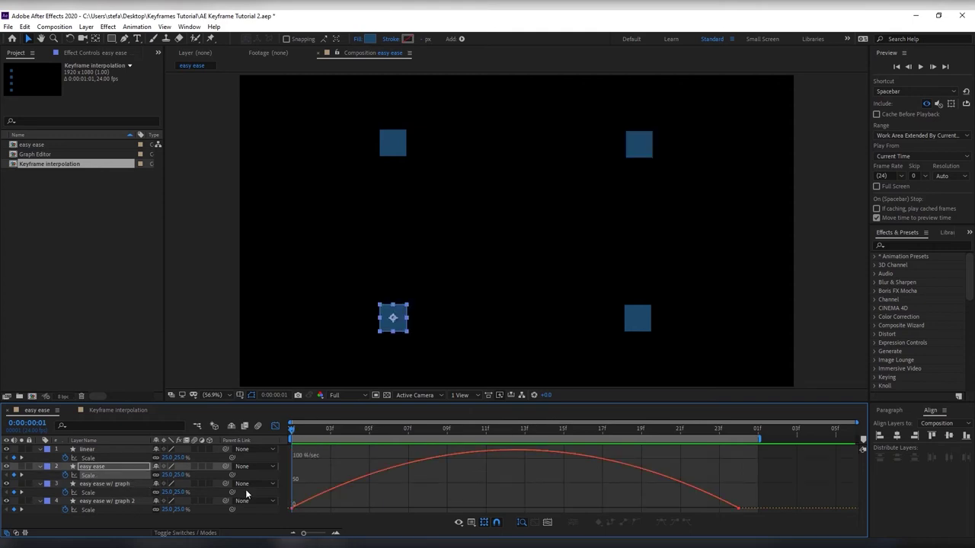
{"action": "mouse_move", "coordinate": [292, 508]}
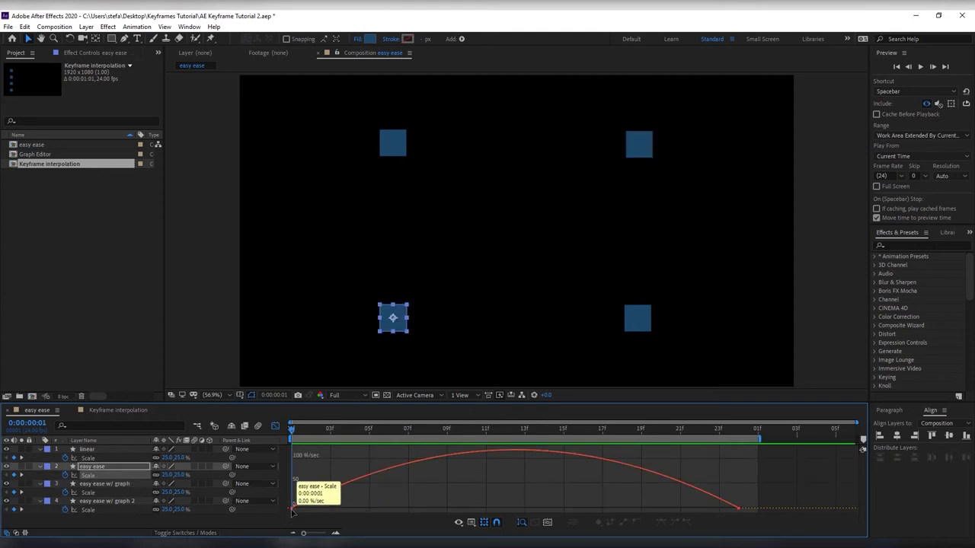
{"action": "left_click", "coordinate": [292, 508]}
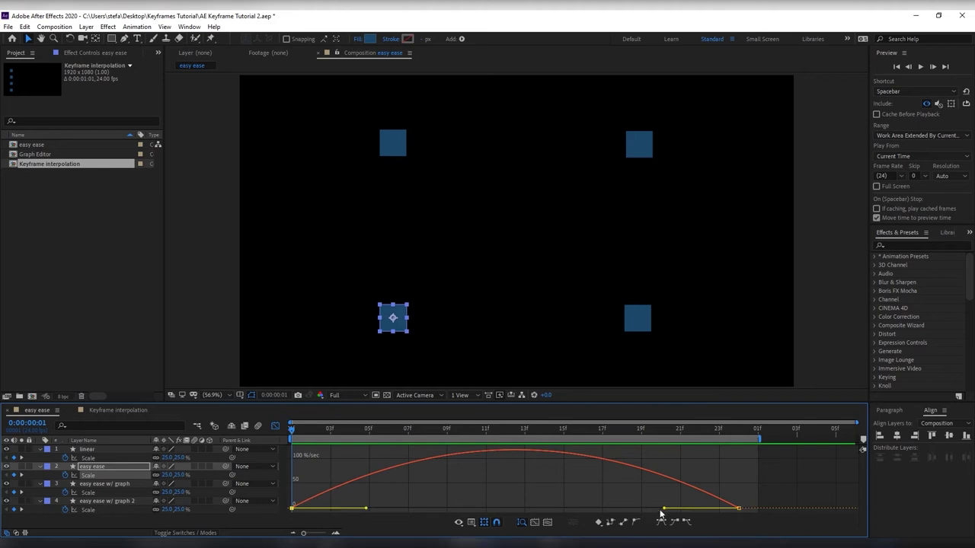
Step: Stretch the last keyframe's influence inward for a longer slowdown, then check the value graph and preview
{"action": "left_click", "coordinate": [459, 523]}
{"action": "left_click", "coordinate": [495, 407]}
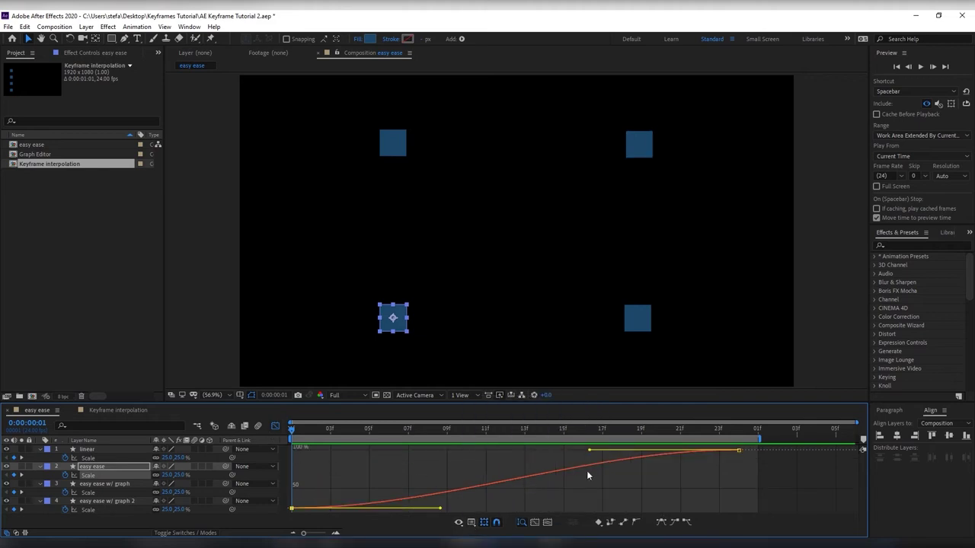
{"action": "left_click", "coordinate": [472, 522]}
{"action": "left_click", "coordinate": [494, 427]}
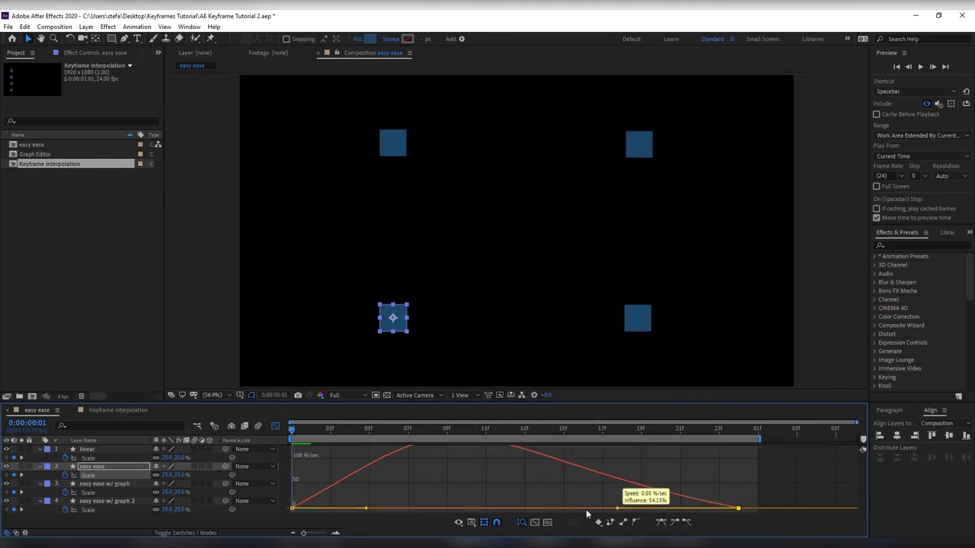
{"action": "left_click_drag", "start_coordinate": [664, 509], "coordinate": [515, 508]}
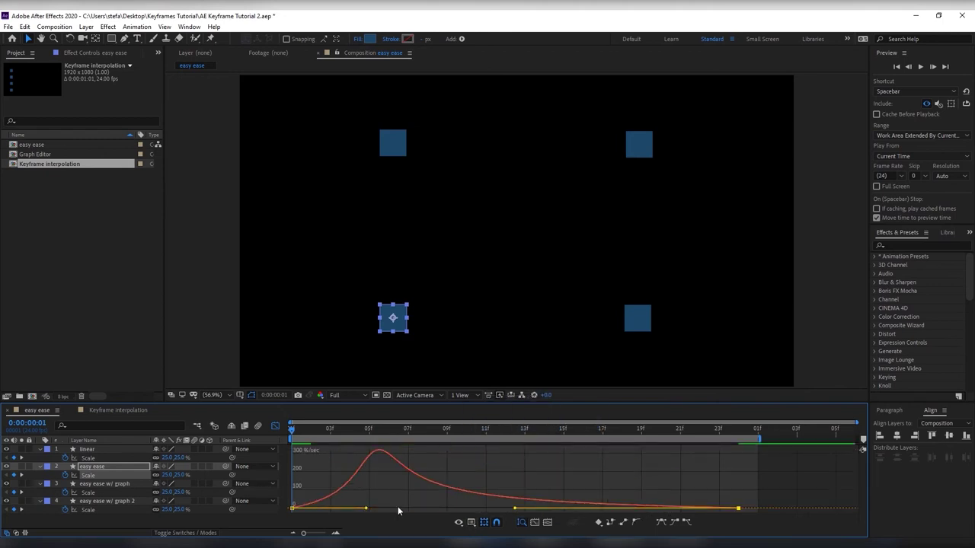
{"action": "left_click", "coordinate": [472, 522]}
{"action": "left_click", "coordinate": [487, 412]}
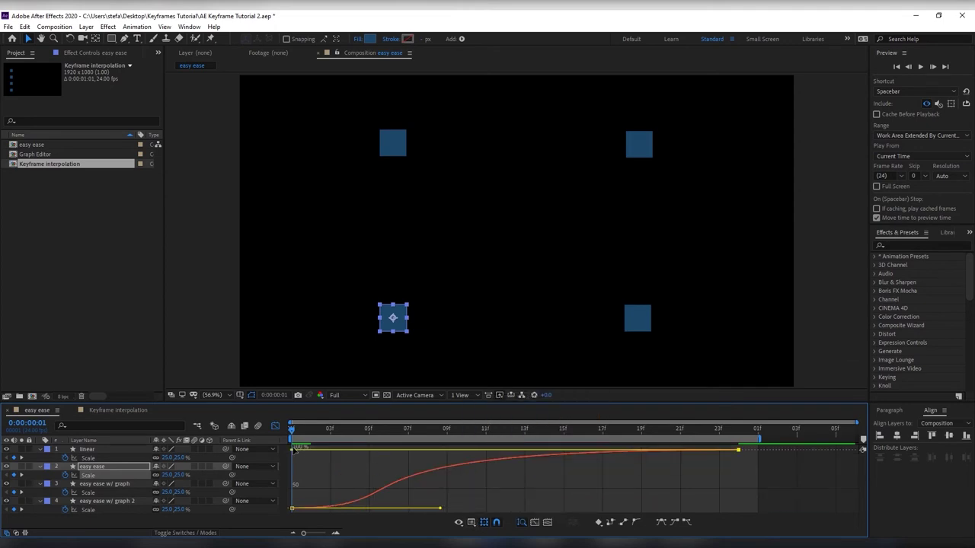
{"action": "key", "text": "space"}
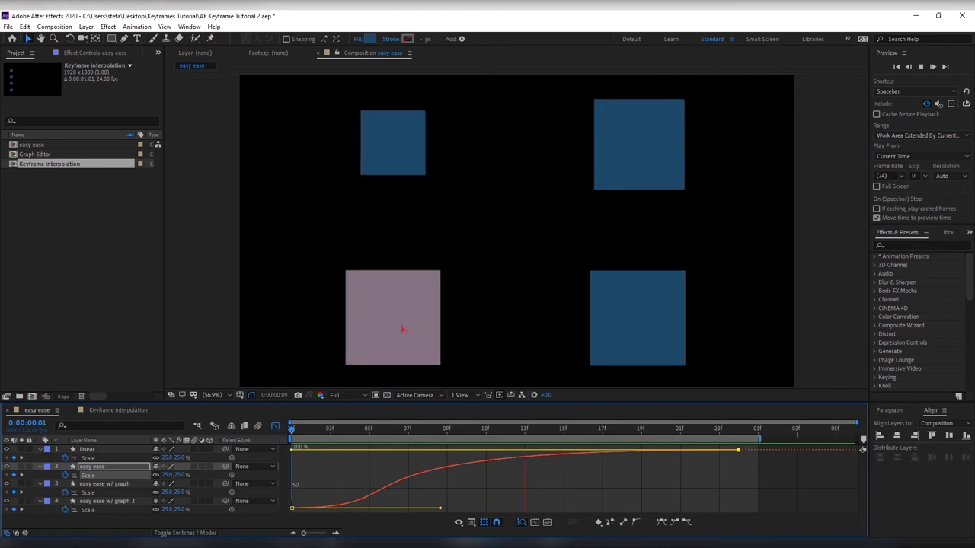
{"action": "key", "text": "space"}
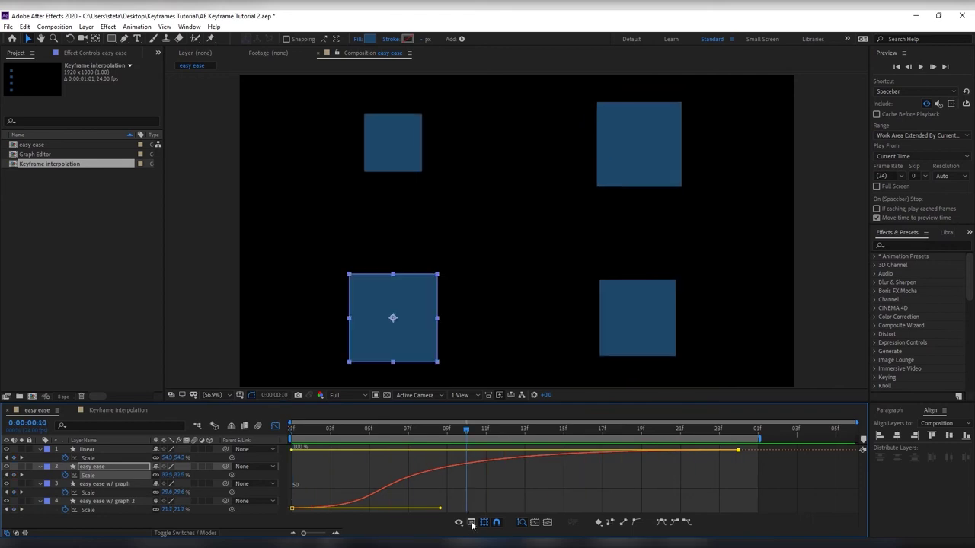
Step: Extend the first keyframe's influence to frame 12 and play the resulting steep S-curve from the start
{"action": "left_click", "coordinate": [472, 522]}
{"action": "left_click", "coordinate": [496, 421]}
{"action": "left_click_drag", "start_coordinate": [366, 511], "coordinate": [516, 509]}
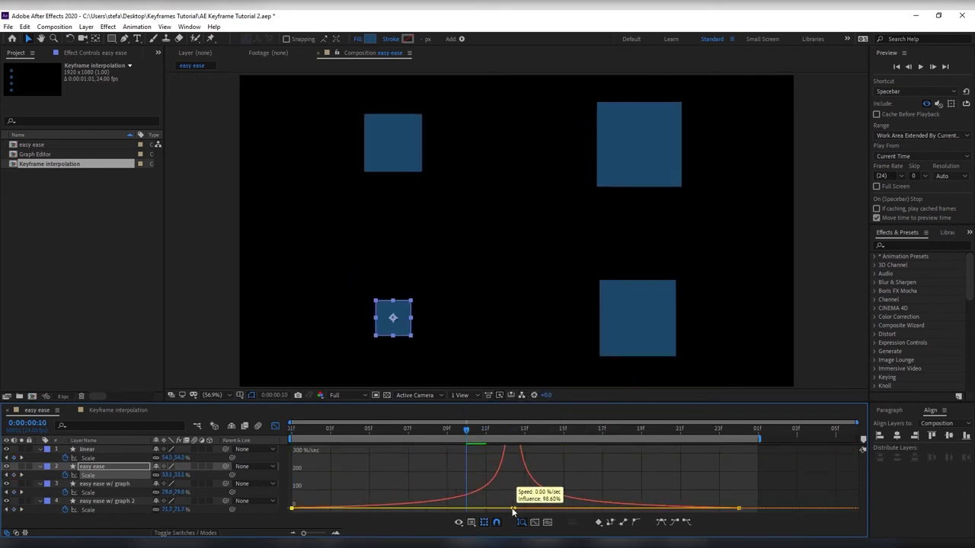
{"action": "left_click", "coordinate": [471, 523]}
{"action": "left_click", "coordinate": [495, 415]}
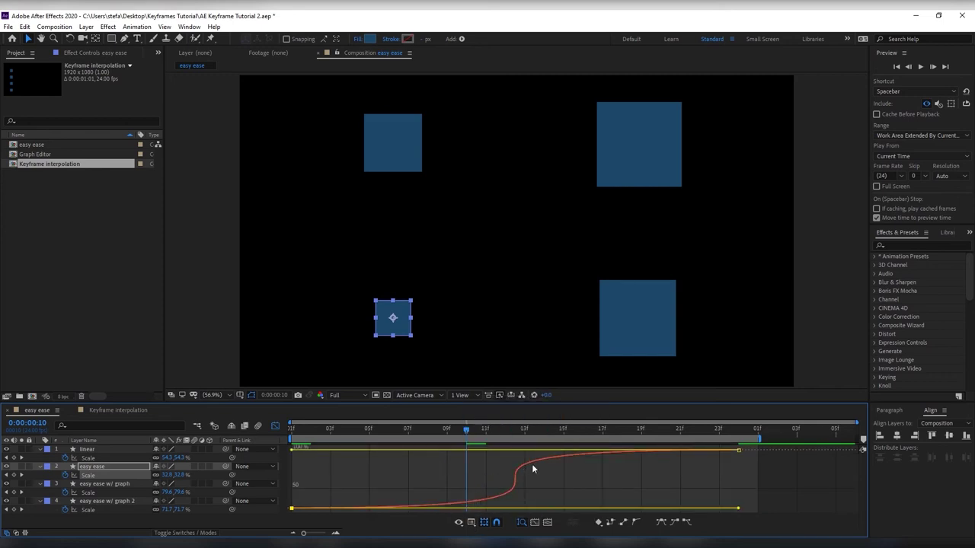
{"action": "key", "text": "Home"}
{"action": "key", "text": "space"}
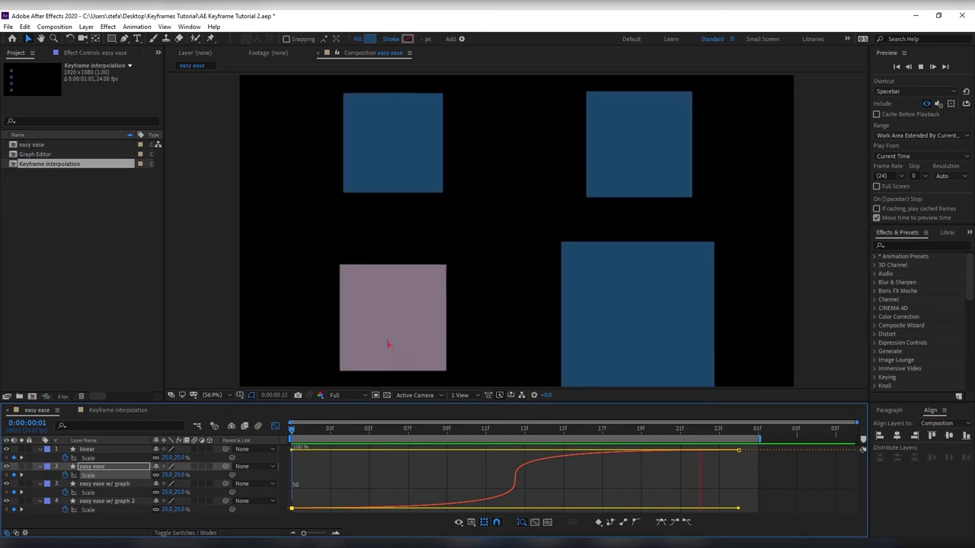
Step: Switch to the Keyframe interpolation comp, step through its Position keyframes, and hide layers 1–3
{"action": "left_click", "coordinate": [392, 352]}
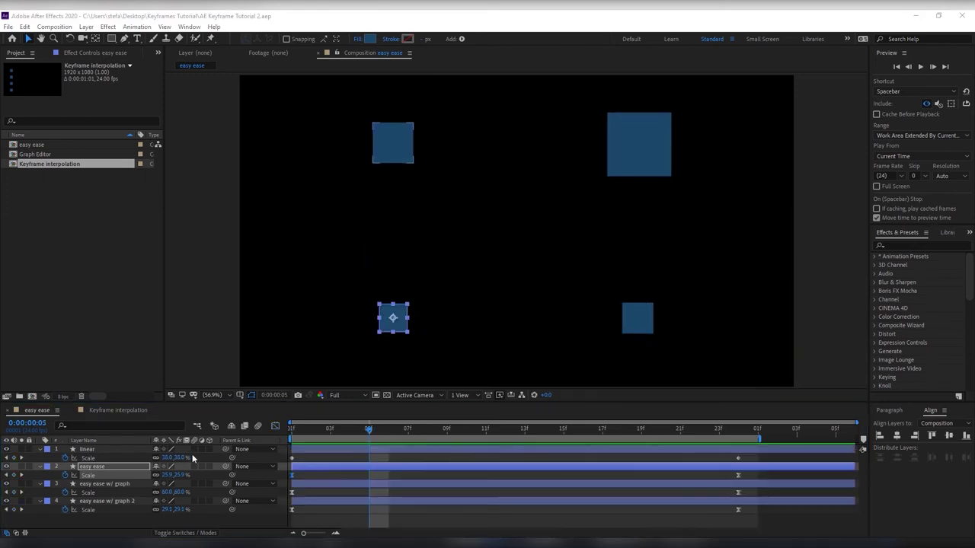
{"action": "left_click", "coordinate": [134, 410]}
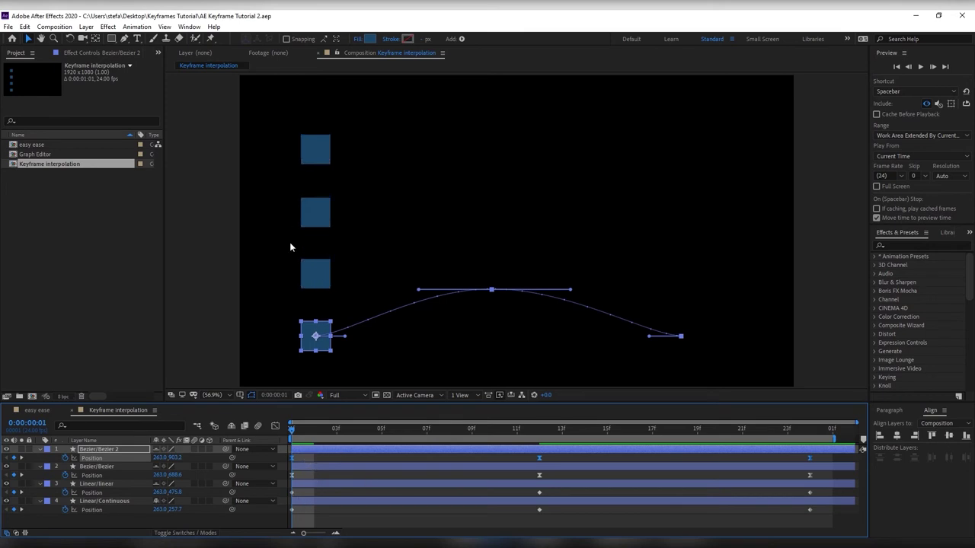
{"action": "key", "text": "k"}
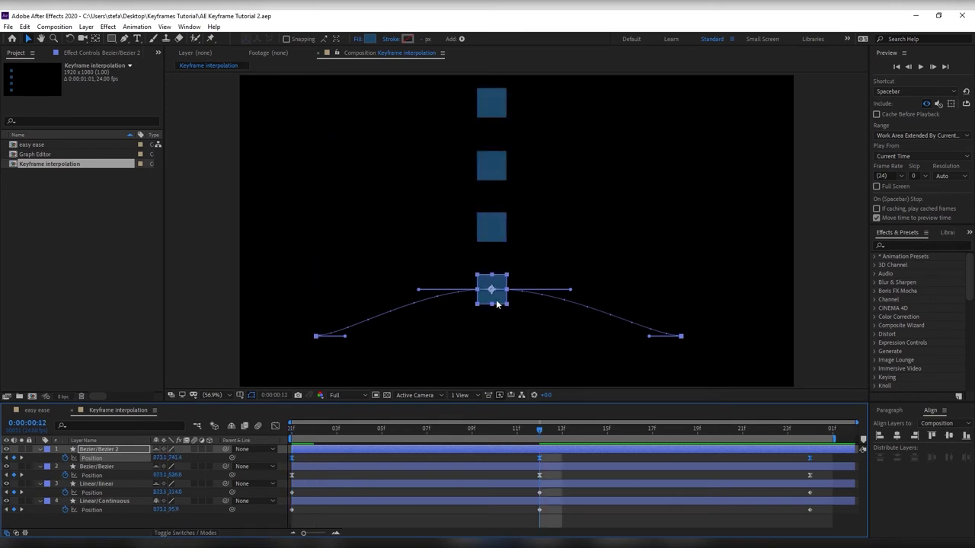
{"action": "key", "text": "k"}
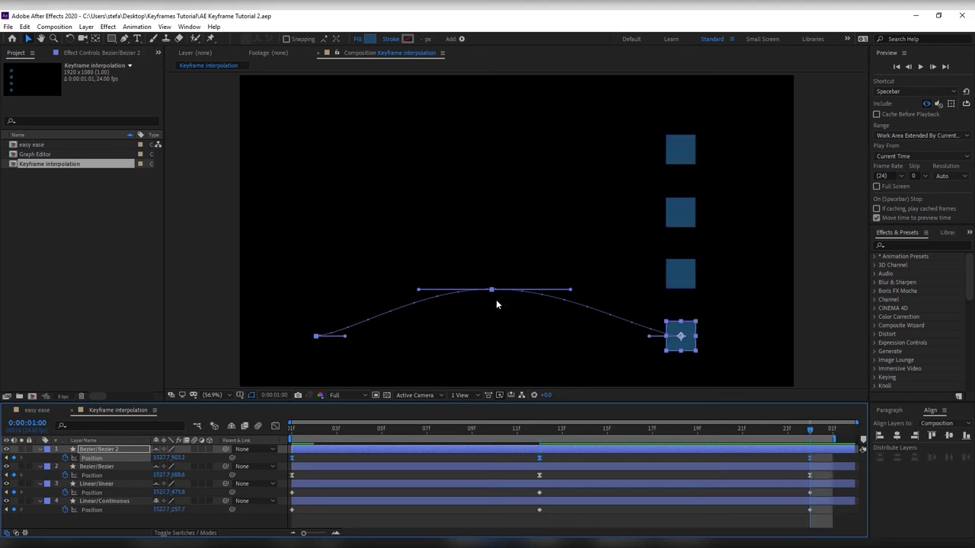
{"action": "left_click_drag", "start_coordinate": [6, 450], "coordinate": [6, 485]}
Step: Set Linear/Continuous's Position keyframes to Linear temporal and Continuous Bezier spatial interpolation
{"action": "left_click", "coordinate": [301, 432]}
{"action": "left_click", "coordinate": [324, 502]}
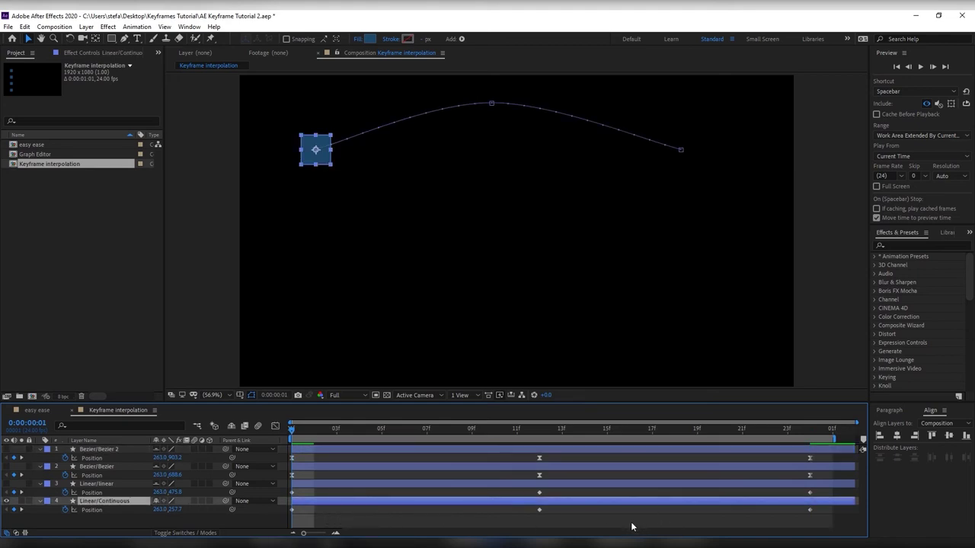
{"action": "left_click_drag", "start_coordinate": [820, 521], "coordinate": [286, 506]}
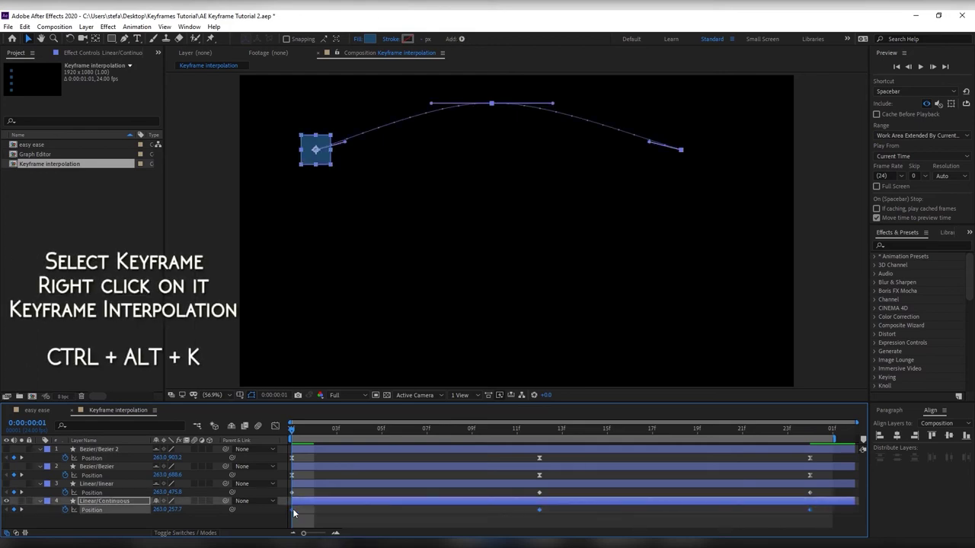
{"action": "right_click", "coordinate": [292, 509]}
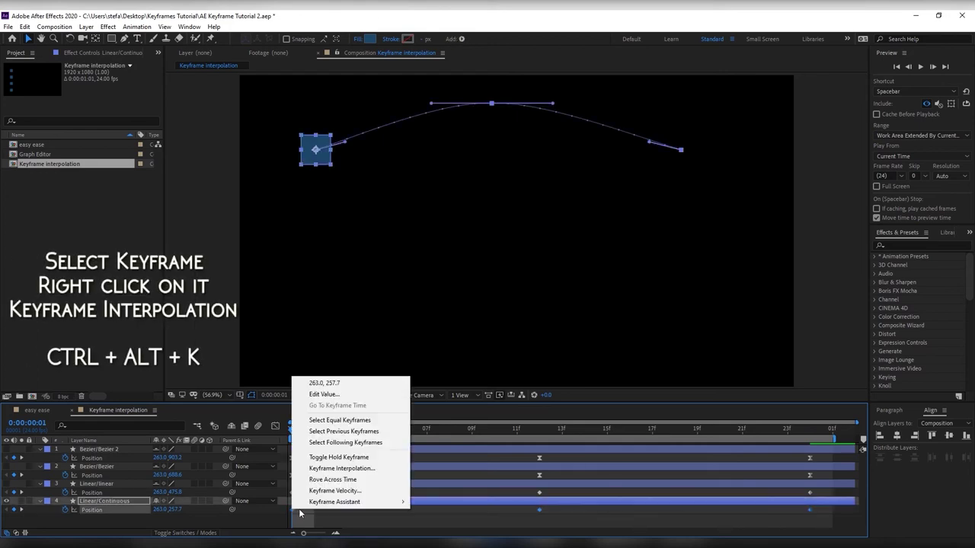
{"action": "left_click", "coordinate": [388, 469]}
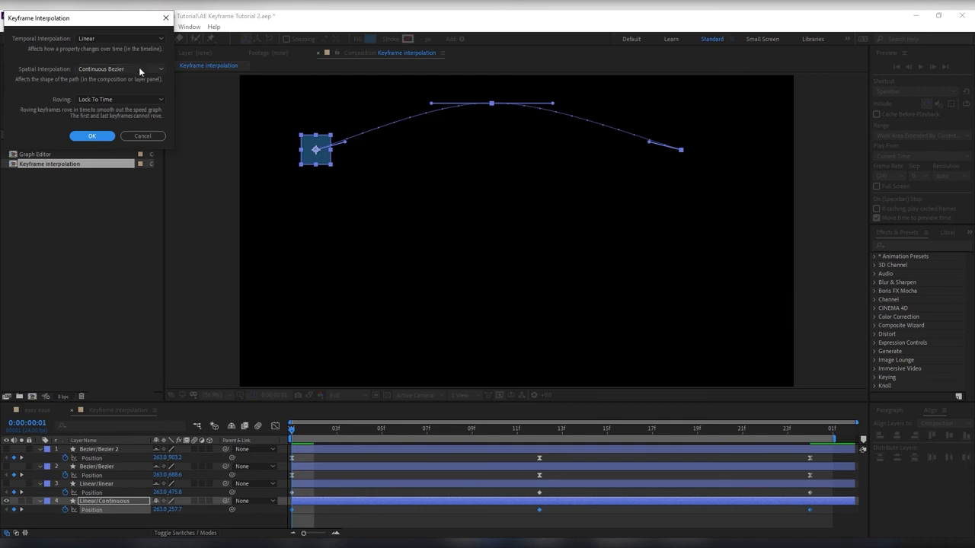
{"action": "left_click", "coordinate": [110, 137]}
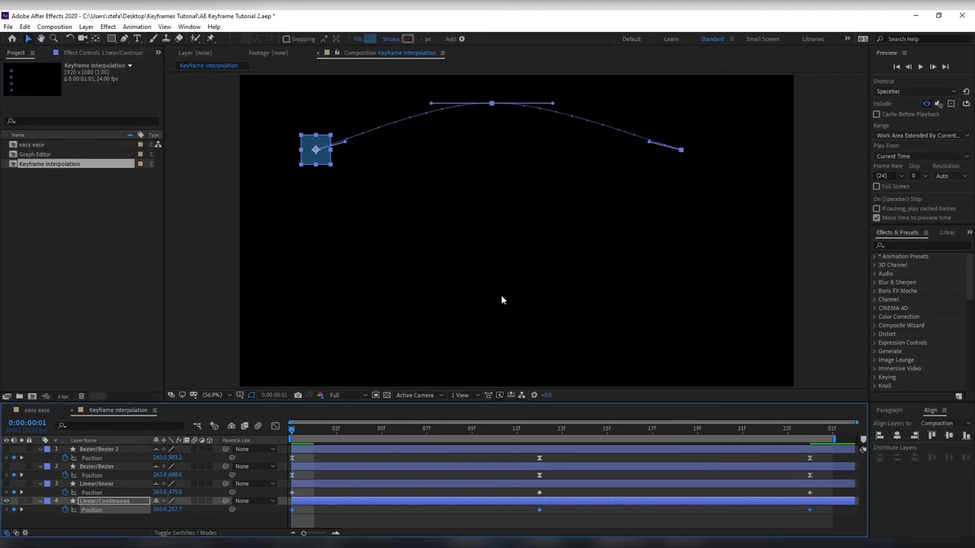
Step: Preview and scrub the Linear/Continuous square's curved motion, then return to the first frame
{"action": "key", "text": "space"}
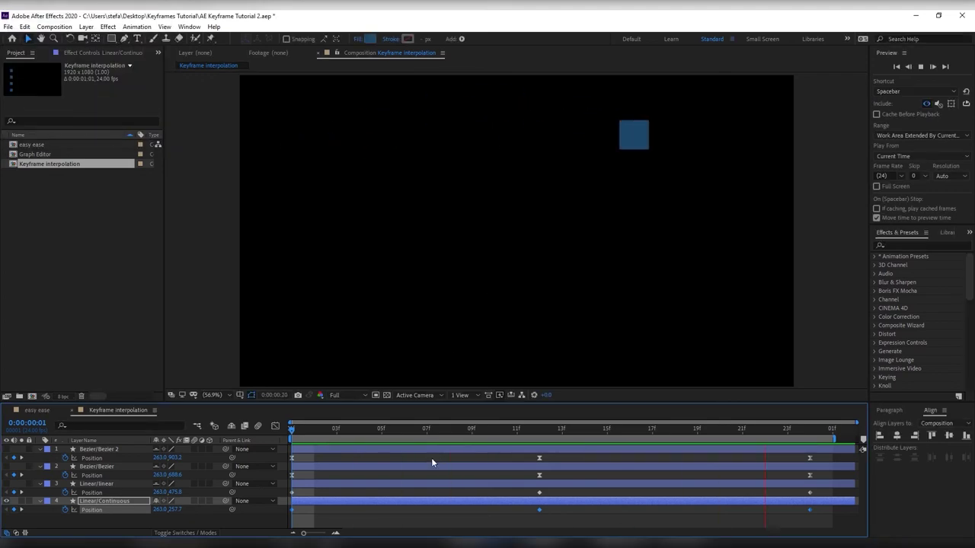
{"action": "left_click_drag", "start_coordinate": [302, 433], "coordinate": [804, 456]}
{"action": "left_click", "coordinate": [297, 432]}
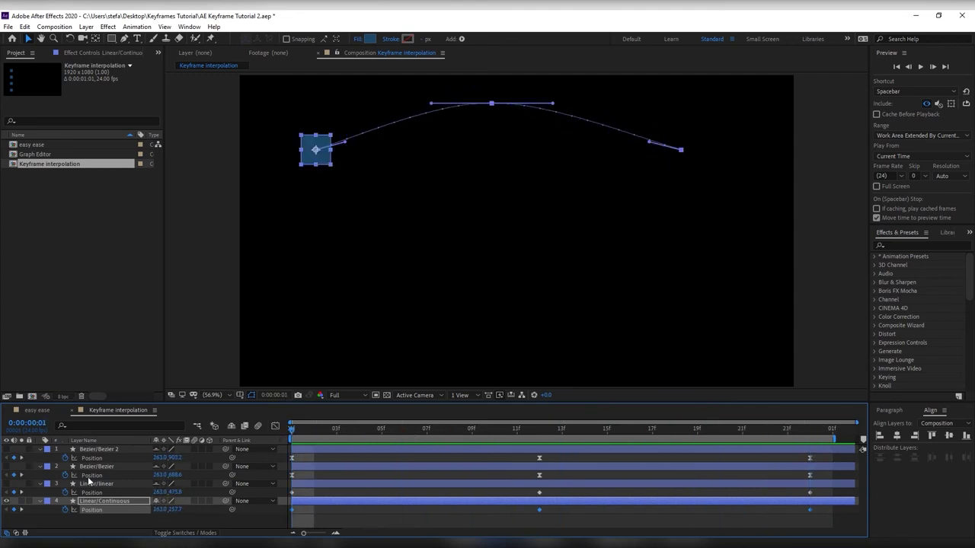
Step: Set Linear/linear's Position keyframes to Linear spatial interpolation, compare with Linear/Continuous, and preview
{"action": "left_click", "coordinate": [96, 483]}
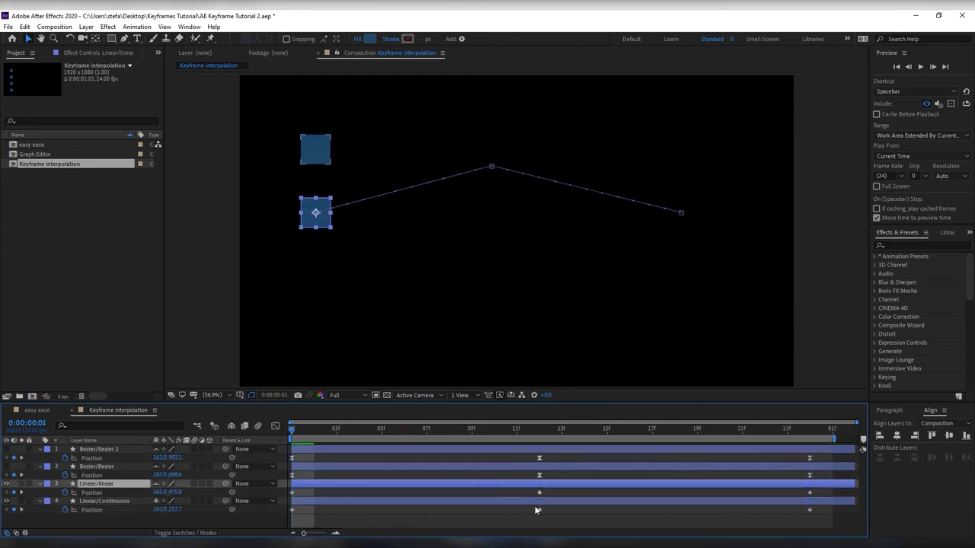
{"action": "left_click", "coordinate": [92, 493]}
{"action": "right_click", "coordinate": [291, 492]}
{"action": "left_click", "coordinate": [341, 452]}
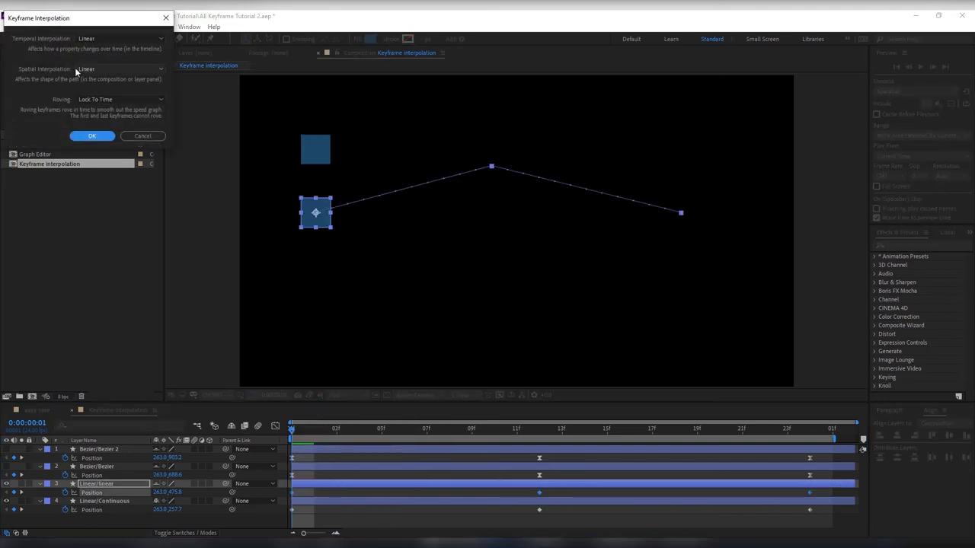
{"action": "left_click", "coordinate": [98, 137]}
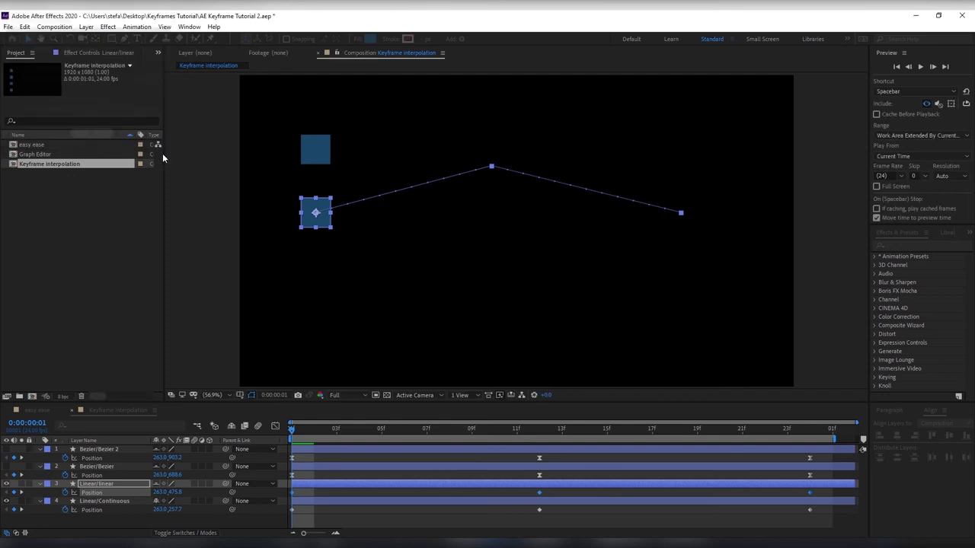
{"action": "left_click", "coordinate": [484, 501]}
{"action": "left_click", "coordinate": [492, 103]}
{"action": "left_click", "coordinate": [528, 481]}
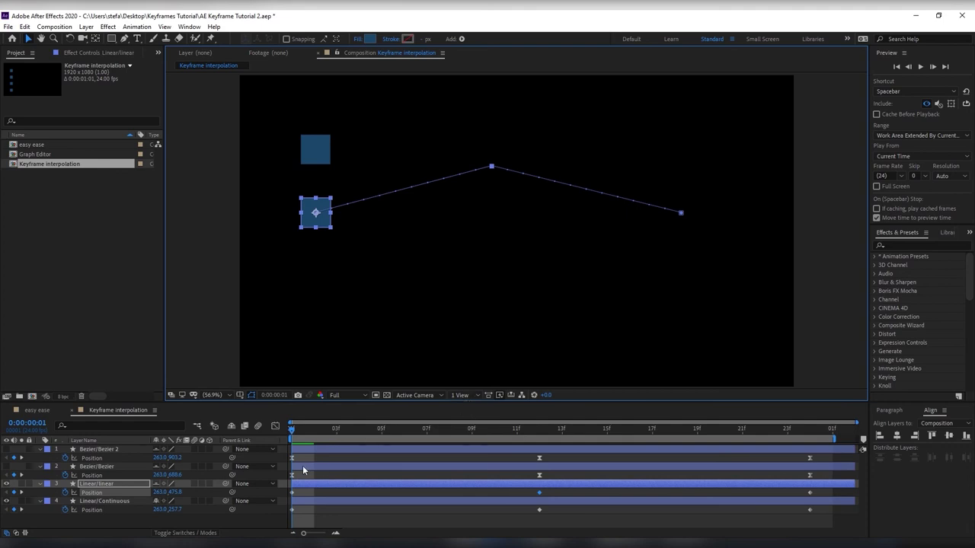
{"action": "key", "text": "space"}
{"action": "key", "text": "space"}
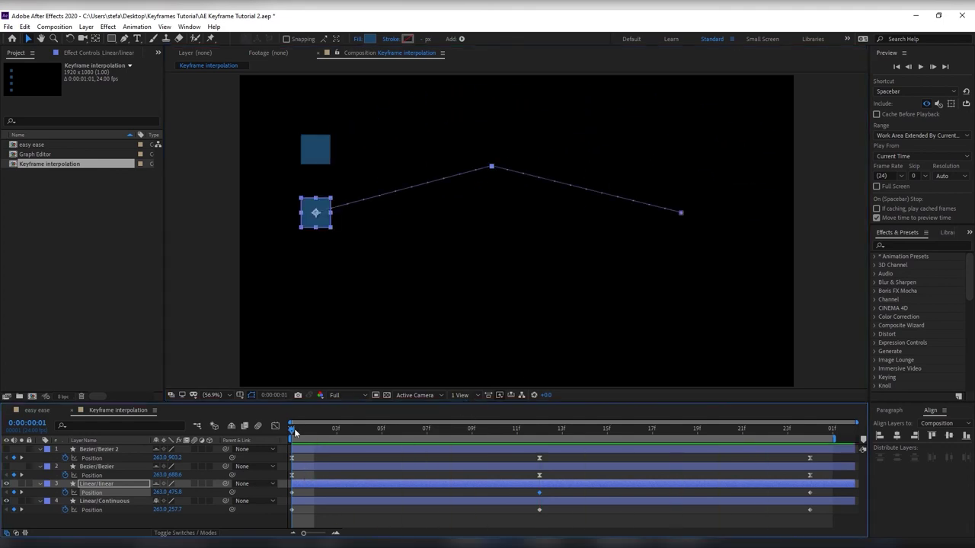
Step: Unhide Bezier/Bezier, set its Position keyframes to Bezier interpolation, preview, and scrub to frame 12
{"action": "left_click", "coordinate": [97, 467]}
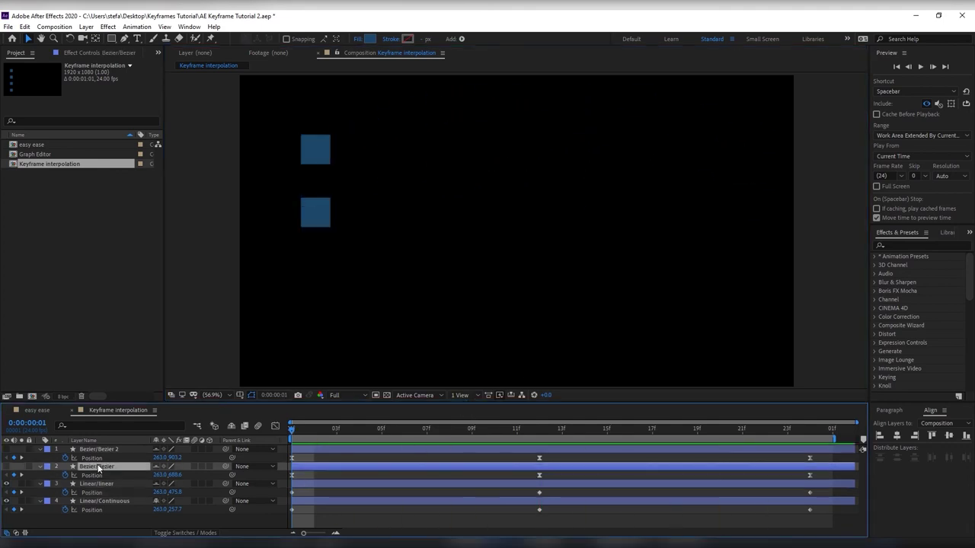
{"action": "left_click", "coordinate": [7, 467]}
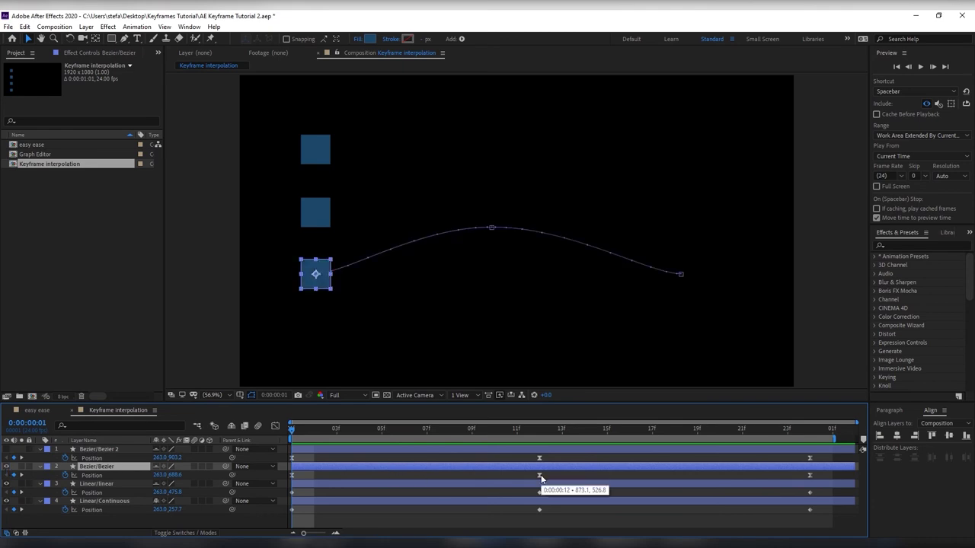
{"action": "left_click_drag", "start_coordinate": [820, 473], "coordinate": [526, 479]}
{"action": "left_click", "coordinate": [323, 439]}
{"action": "left_click", "coordinate": [129, 137]}
{"action": "key", "text": "space"}
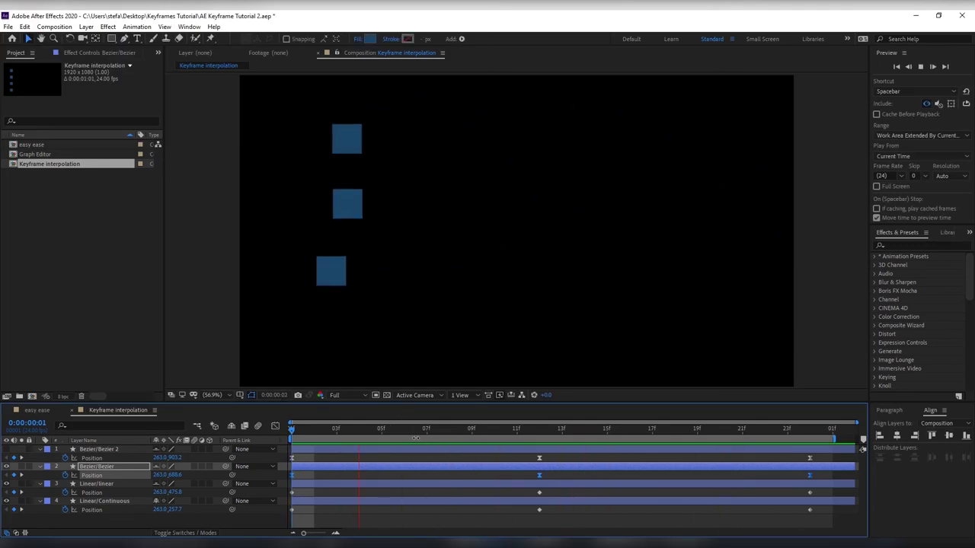
{"action": "left_click_drag", "start_coordinate": [419, 431], "coordinate": [537, 435]}
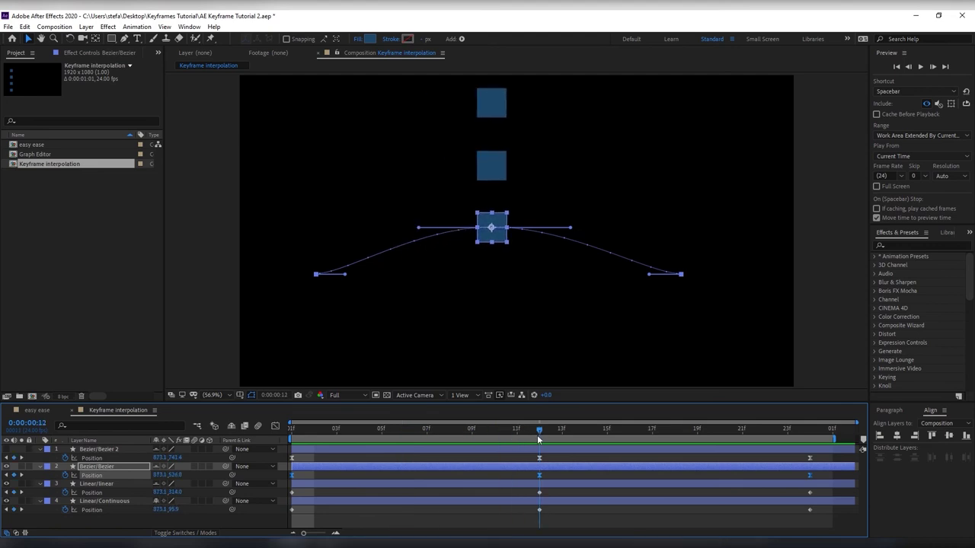
{"action": "left_click", "coordinate": [550, 476]}
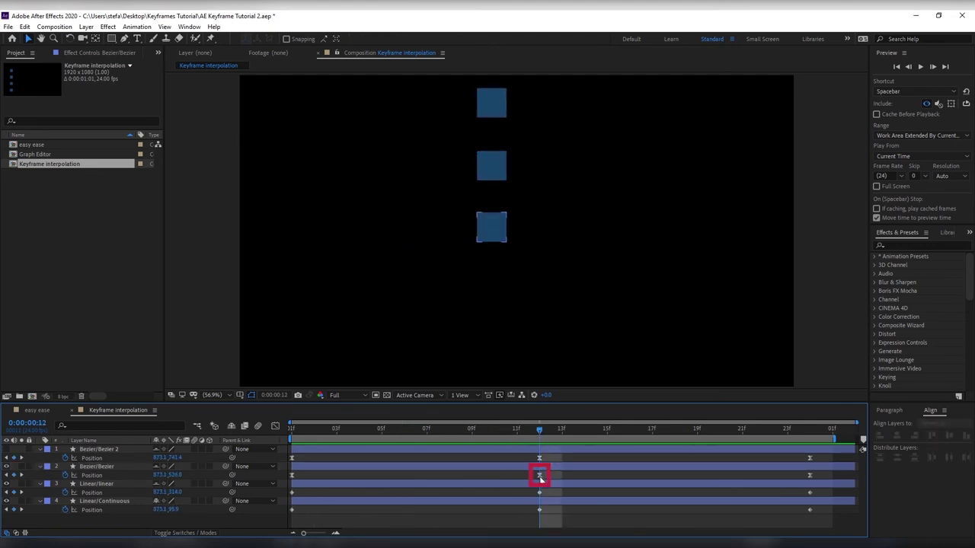
Step: Preview Bezier/Bezier 2, then bend the start of its motion path from the first keyframe's handle
{"action": "mouse_move", "coordinate": [540, 476]}
{"action": "key", "text": "Home"}
{"action": "left_click", "coordinate": [304, 449]}
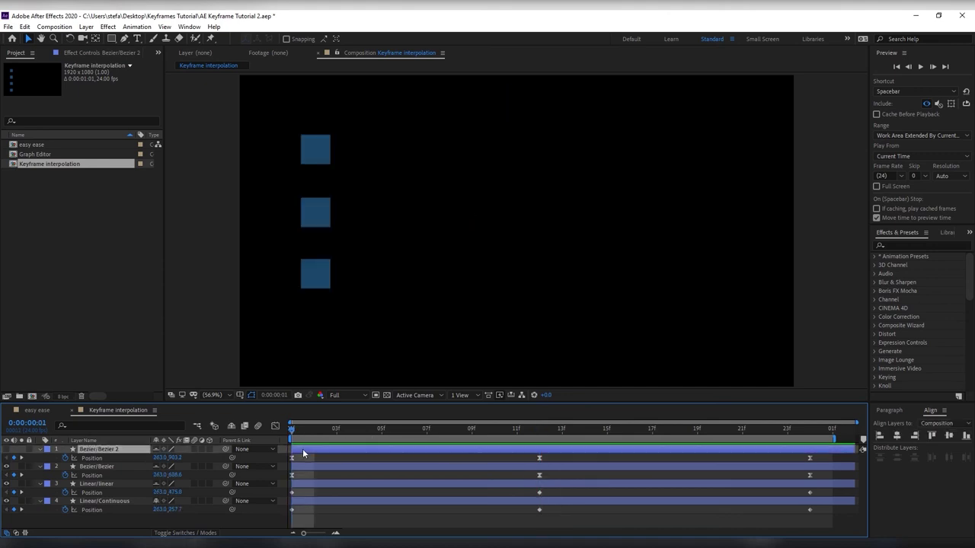
{"action": "key", "text": "space"}
Step: Try path handle edits with undos, break the middle handle into a sharp peak, and preview
{"action": "key", "text": "space"}
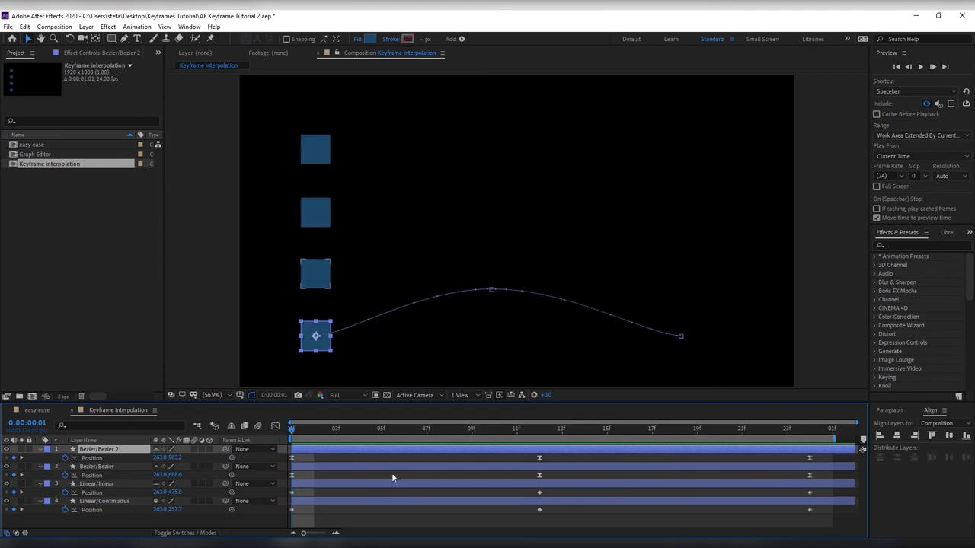
{"action": "left_click", "coordinate": [390, 458]}
{"action": "left_click", "coordinate": [403, 450]}
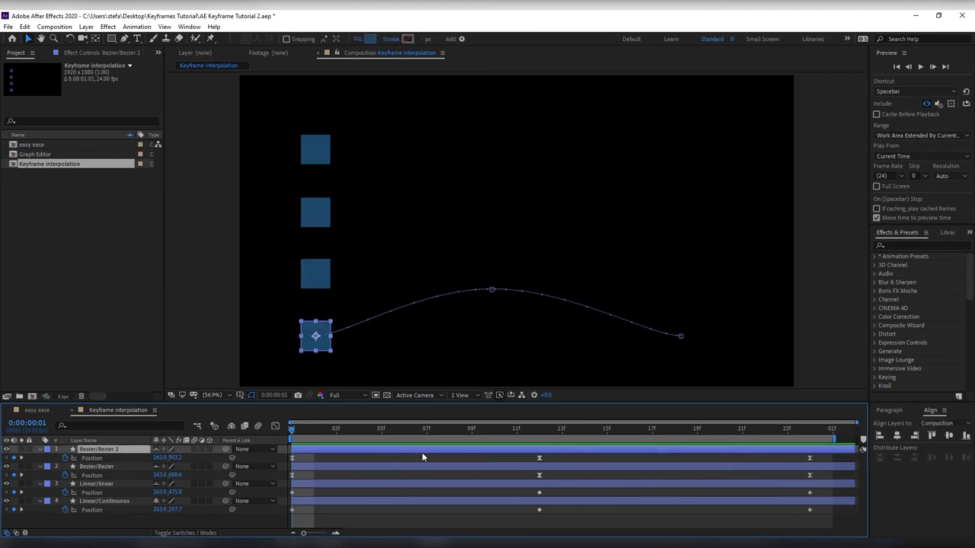
{"action": "left_click", "coordinate": [293, 458]}
{"action": "left_click_drag", "start_coordinate": [421, 291], "coordinate": [431, 331]}
{"action": "left_click", "coordinate": [434, 344]}
{"action": "key", "text": "space"}
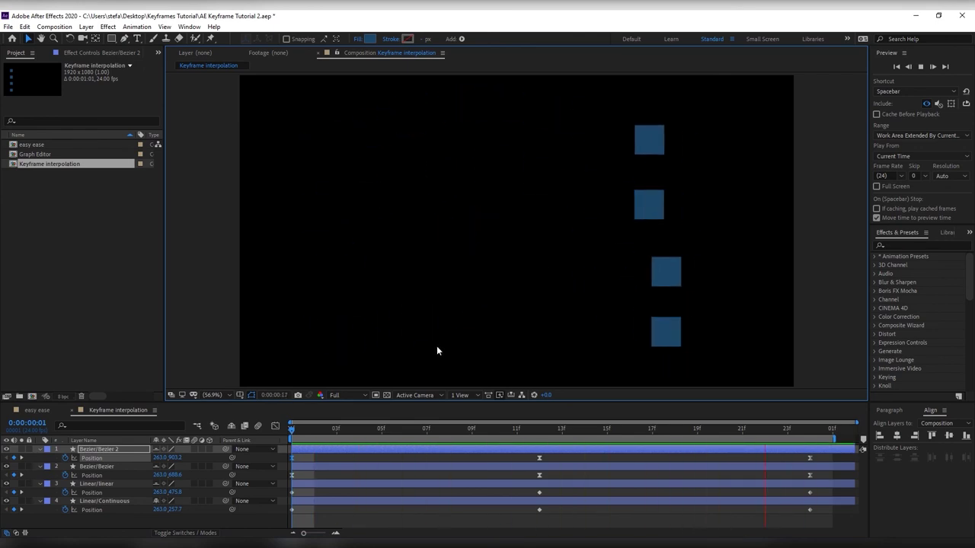
{"action": "left_click", "coordinate": [438, 335]}
{"action": "left_click_drag", "start_coordinate": [345, 336], "coordinate": [357, 374]}
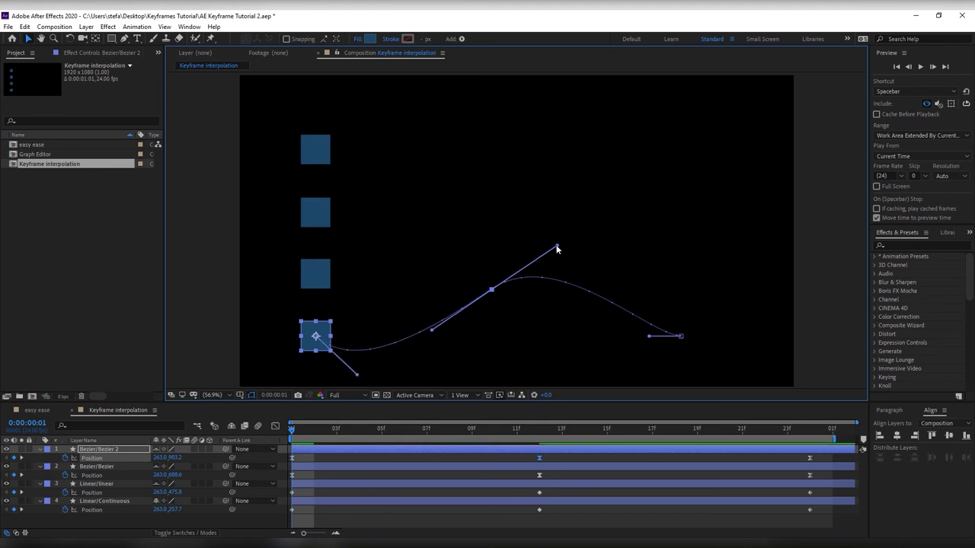
{"action": "key", "text": "ctrl+z"}
{"action": "left_click_drag", "start_coordinate": [420, 289], "coordinate": [432, 330]}
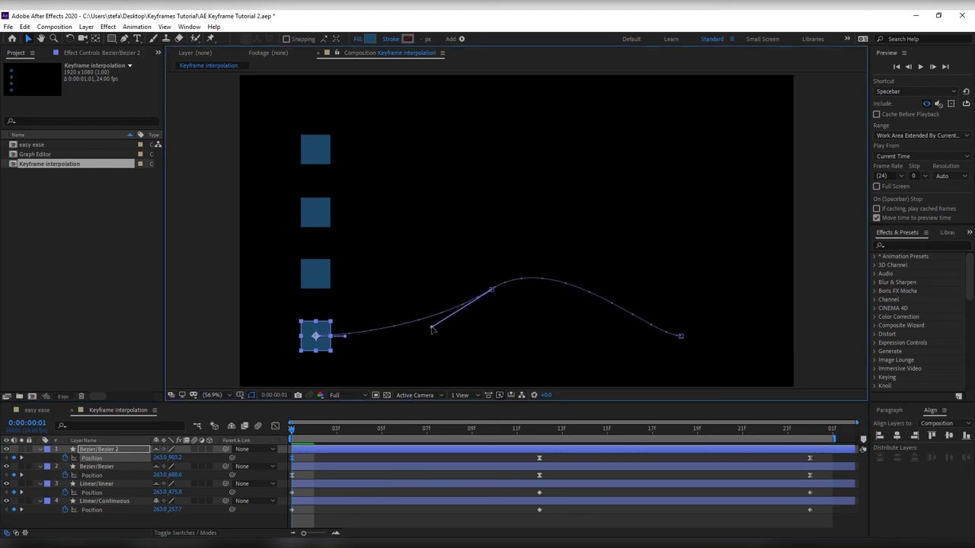
{"action": "key", "text": "ctrl+z"}
{"action": "key", "text": "ctrl+z"}
{"action": "mouse_move", "coordinate": [556, 245]}
{"action": "left_mouse_down"}
{"action": "mouse_move", "coordinate": [469, 369]}
{"action": "mouse_move", "coordinate": [558, 248]}
{"action": "left_mouse_up"}
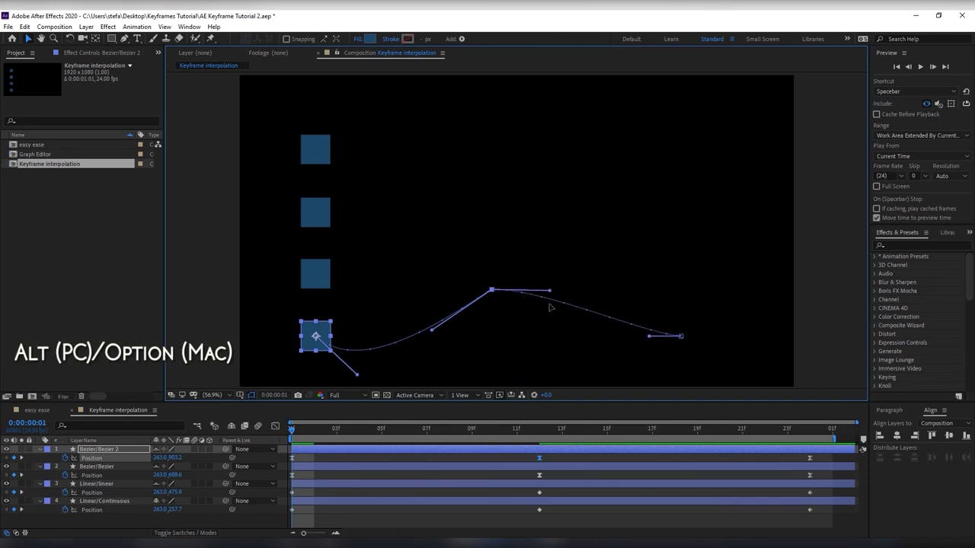
{"action": "key", "text": "ctrl+z"}
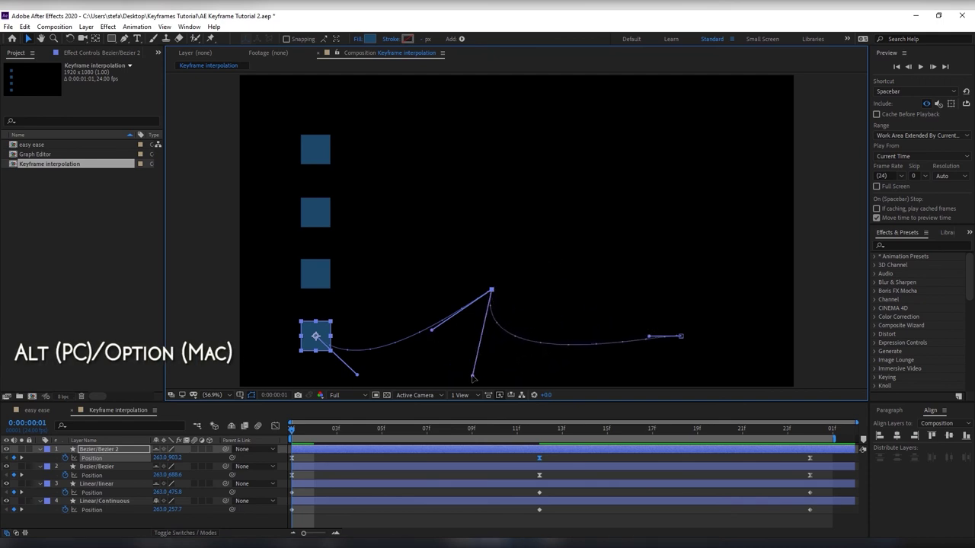
{"action": "key", "text": "space"}
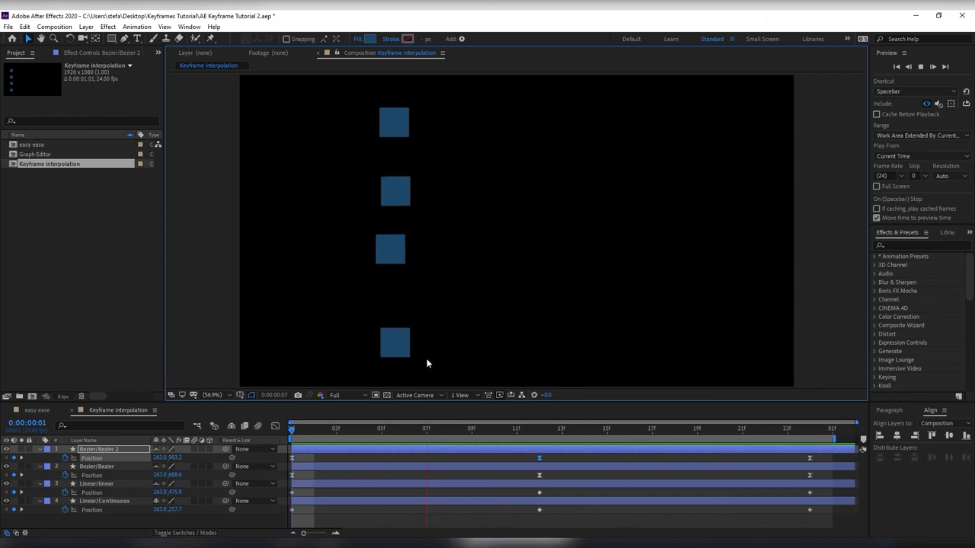
Step: Stop the preview, deselect the Bezier layers, and step through the frame-12 and final keyframes, then replay all four squares
{"action": "left_click", "coordinate": [297, 432]}
{"action": "left_click", "coordinate": [333, 457]}
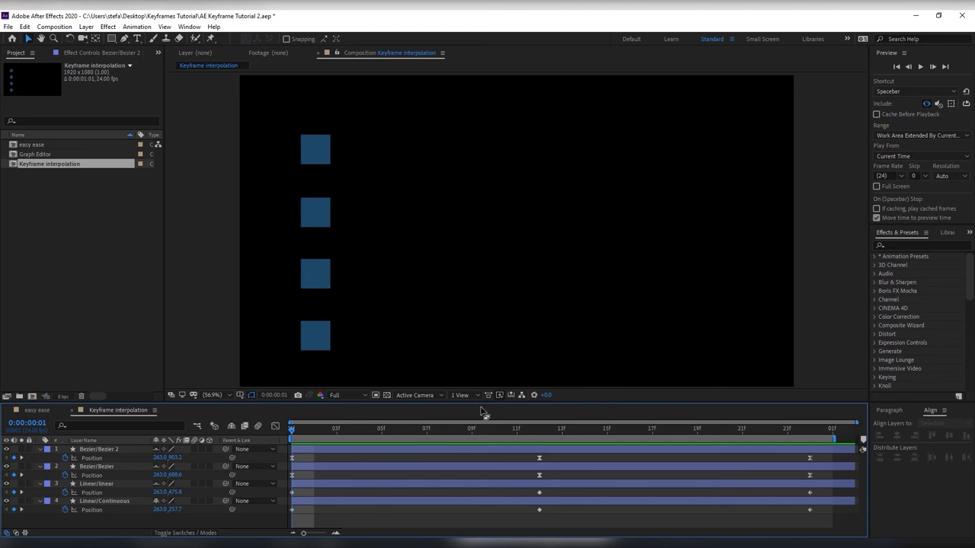
{"action": "key", "text": "k"}
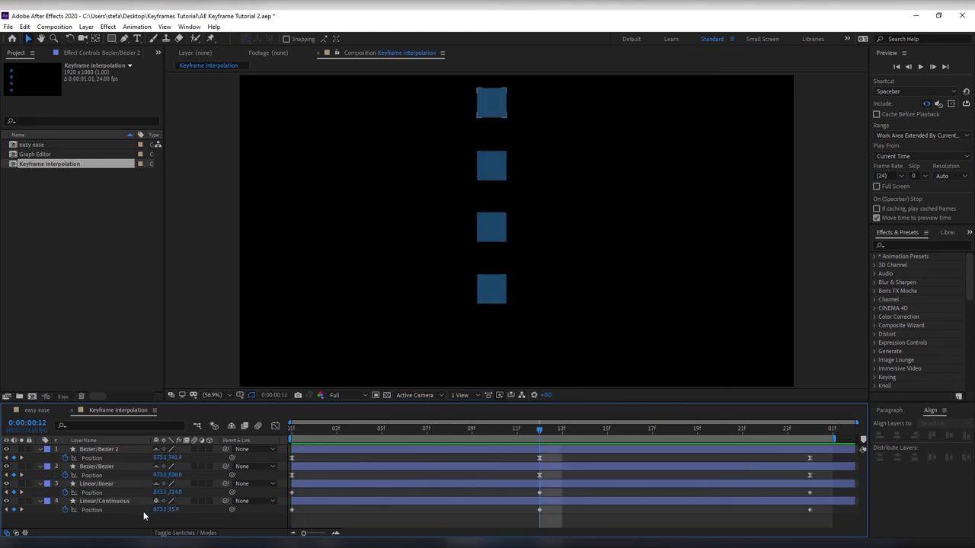
{"action": "key", "text": "k"}
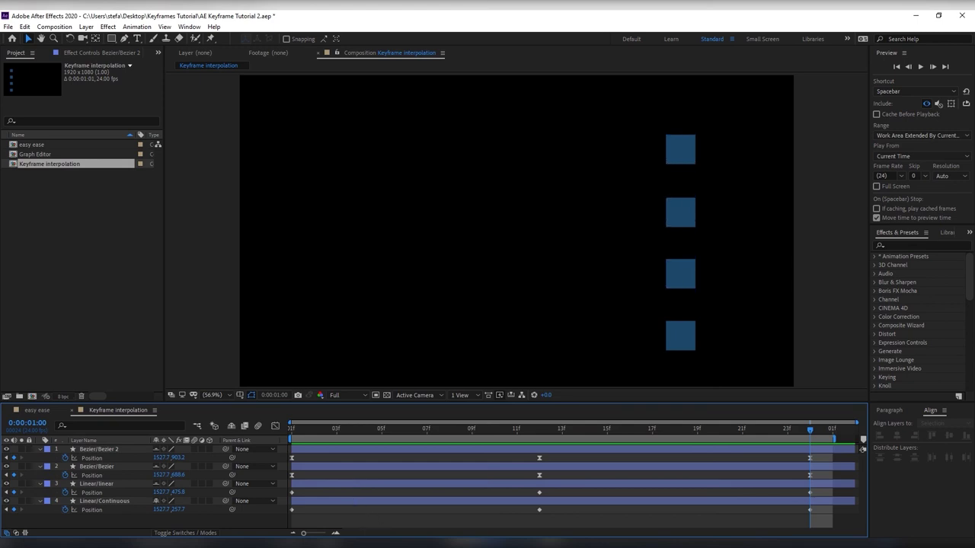
{"action": "key", "text": "space"}
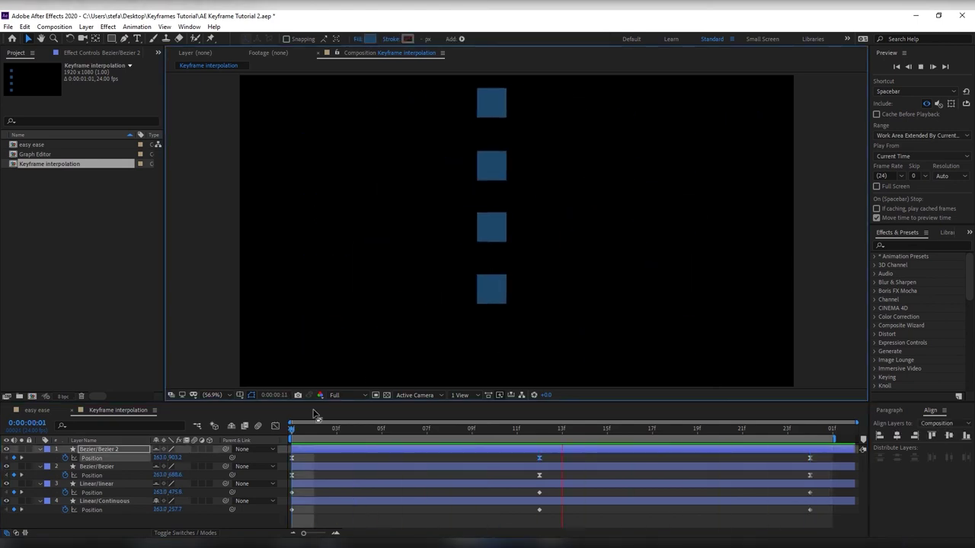